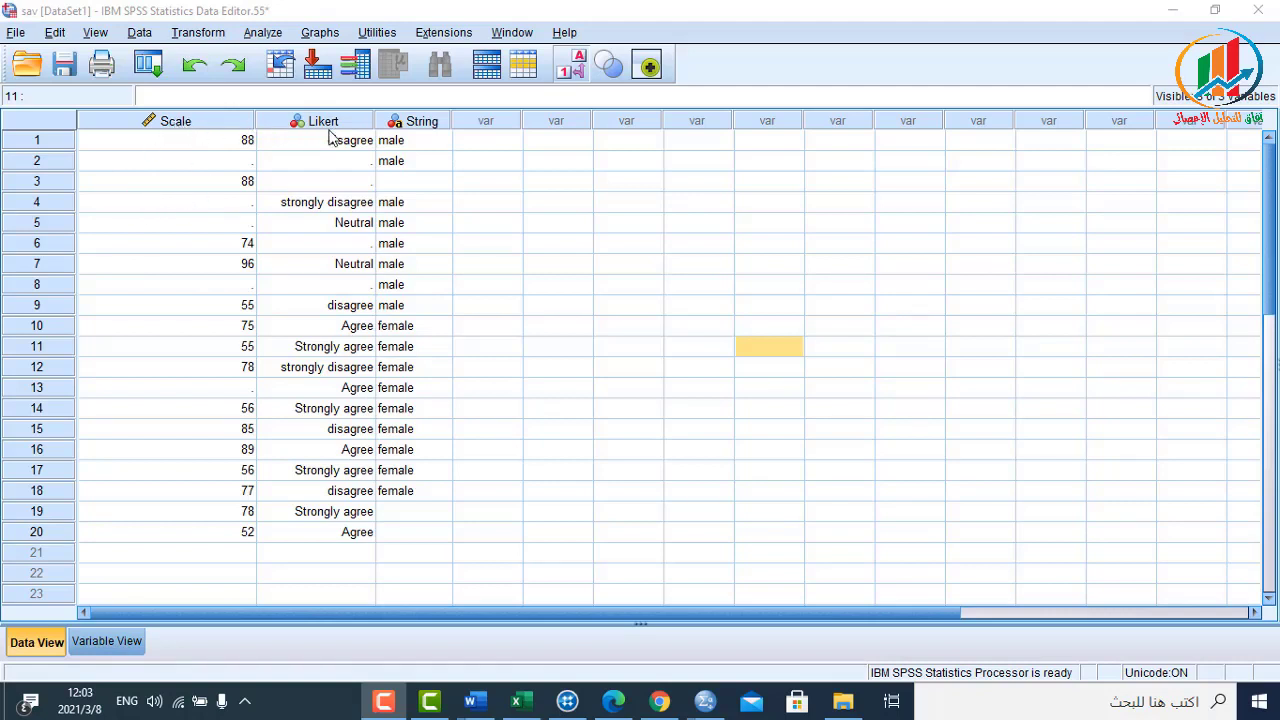
- Check the type and measurement level of the Scale, Likert and String variables
{"action": "mouse_move", "coordinate": [313, 131]}
{"action": "mouse_move", "coordinate": [185, 124]}
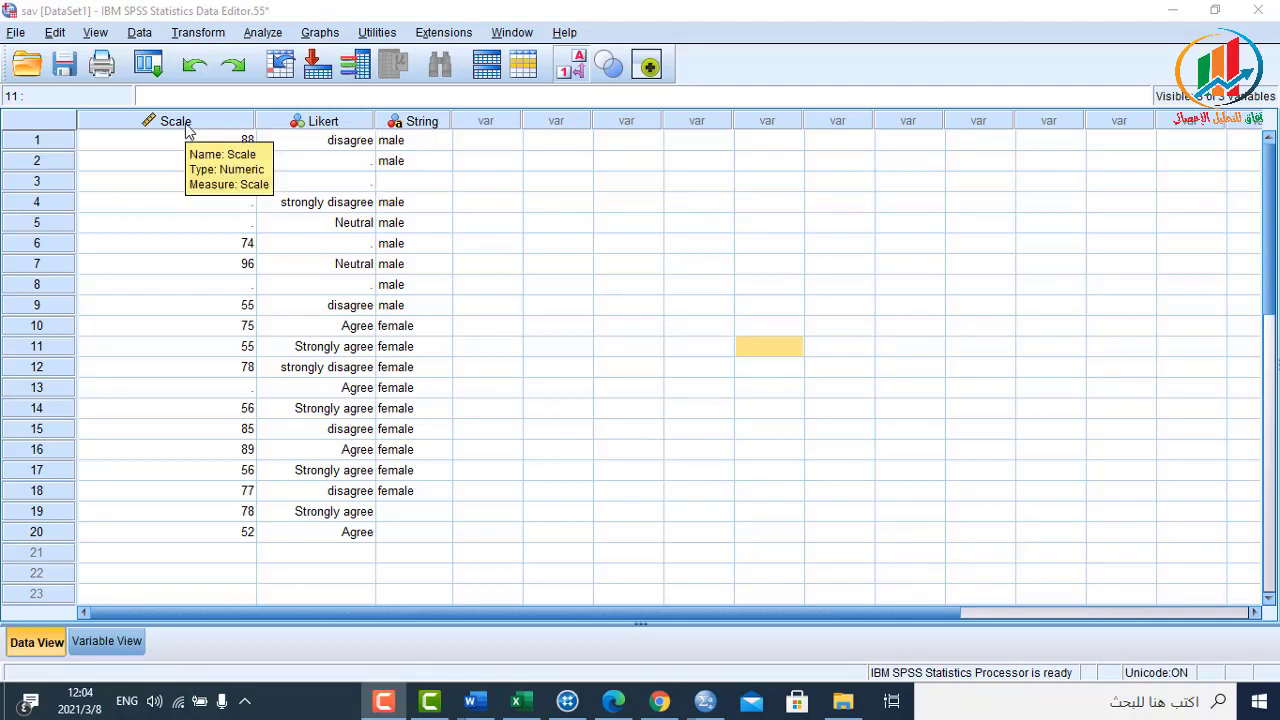
{"action": "mouse_move", "coordinate": [403, 128]}
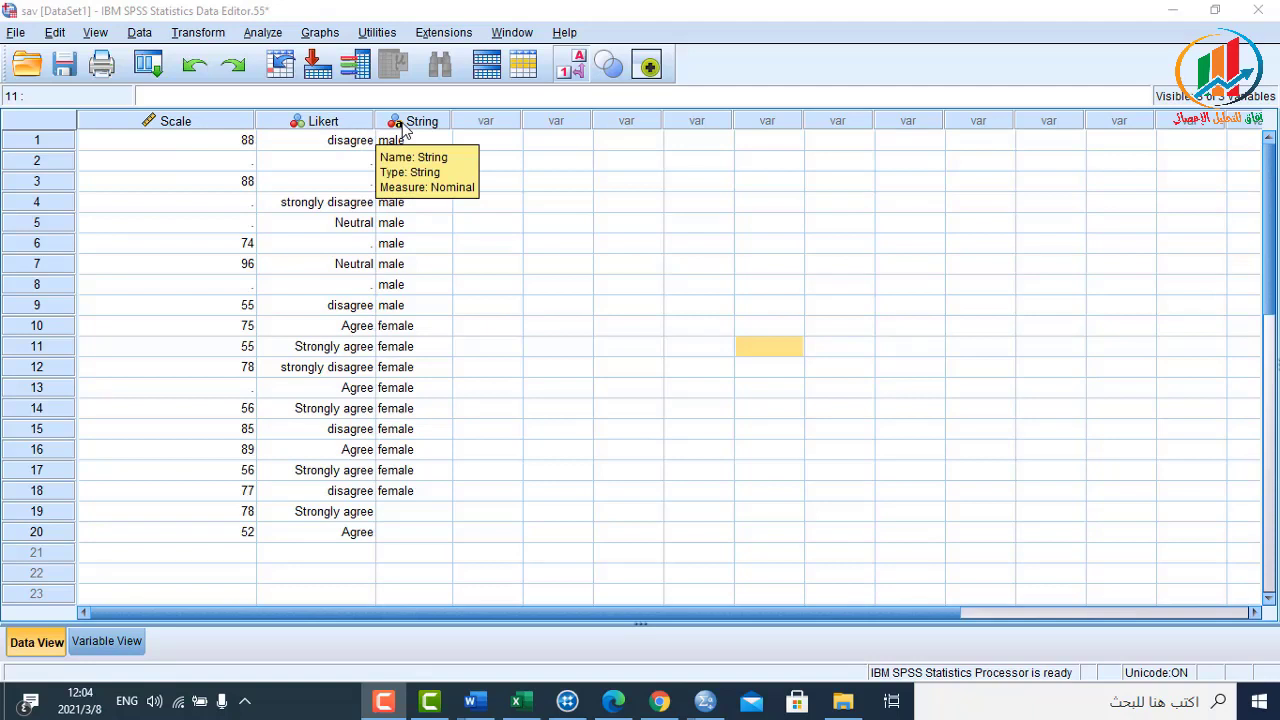
{"action": "left_click", "coordinate": [488, 140]}
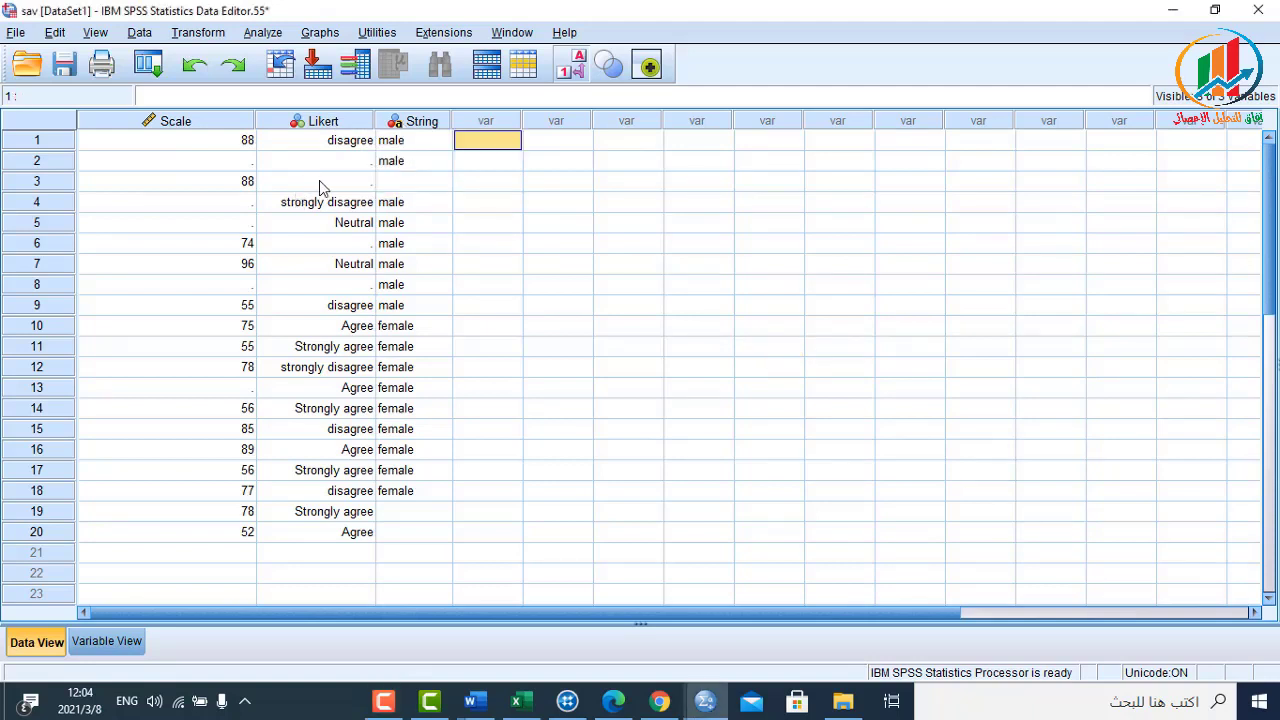
{"action": "left_click", "coordinate": [305, 121]}
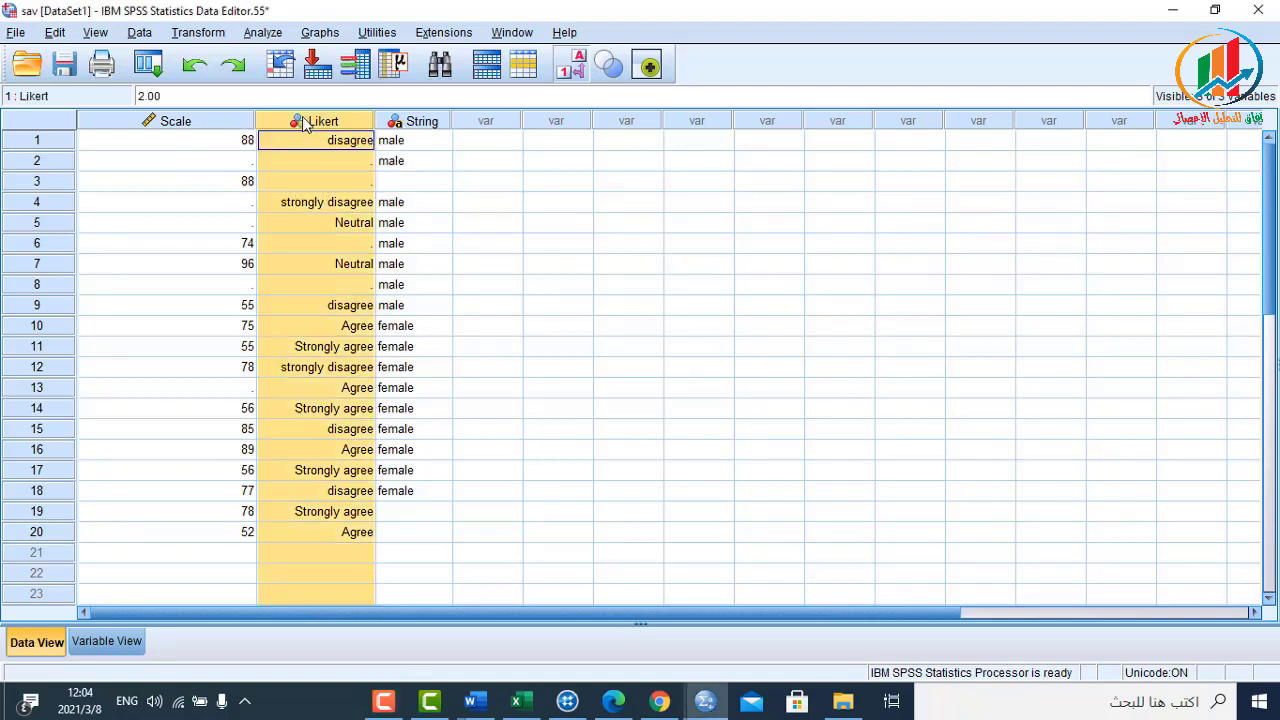
{"action": "left_click", "coordinate": [195, 121]}
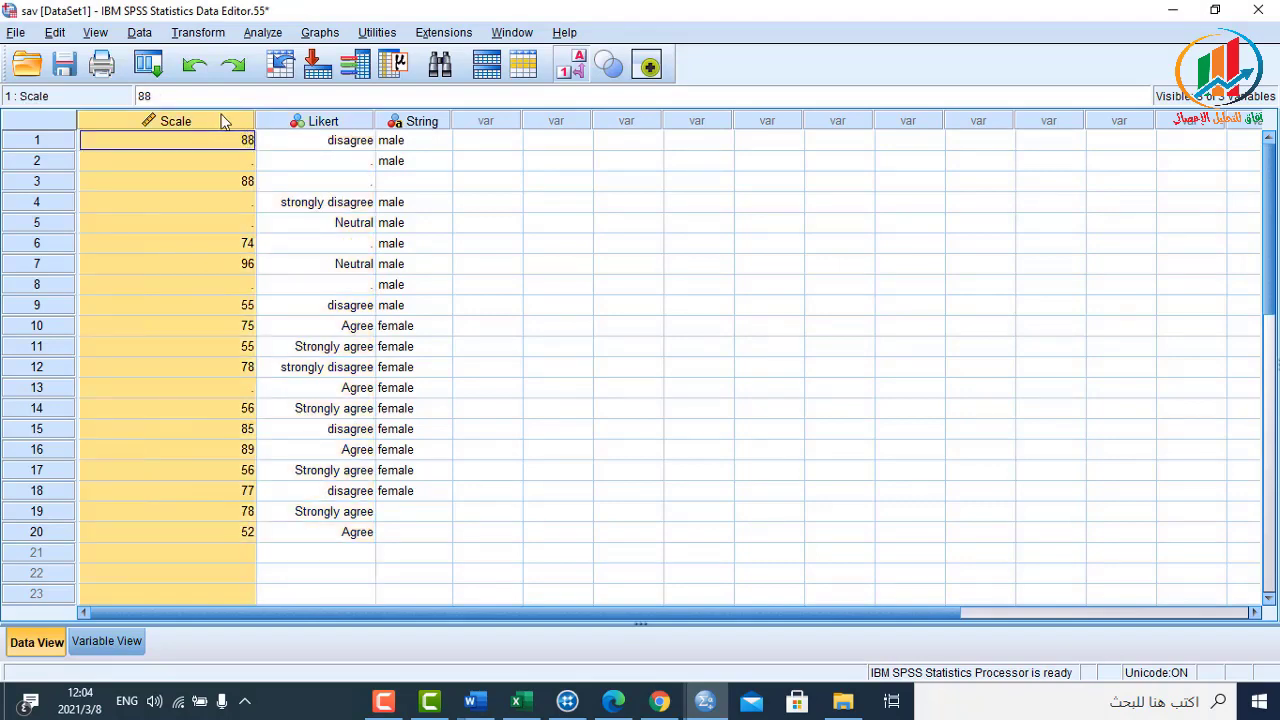
{"action": "left_click", "coordinate": [292, 124]}
{"action": "left_click", "coordinate": [232, 124]}
- Examine the empty cells in the Scale, Likert and String columns to locate the missing data
{"action": "left_click", "coordinate": [247, 163]}
{"action": "left_click", "coordinate": [250, 203]}
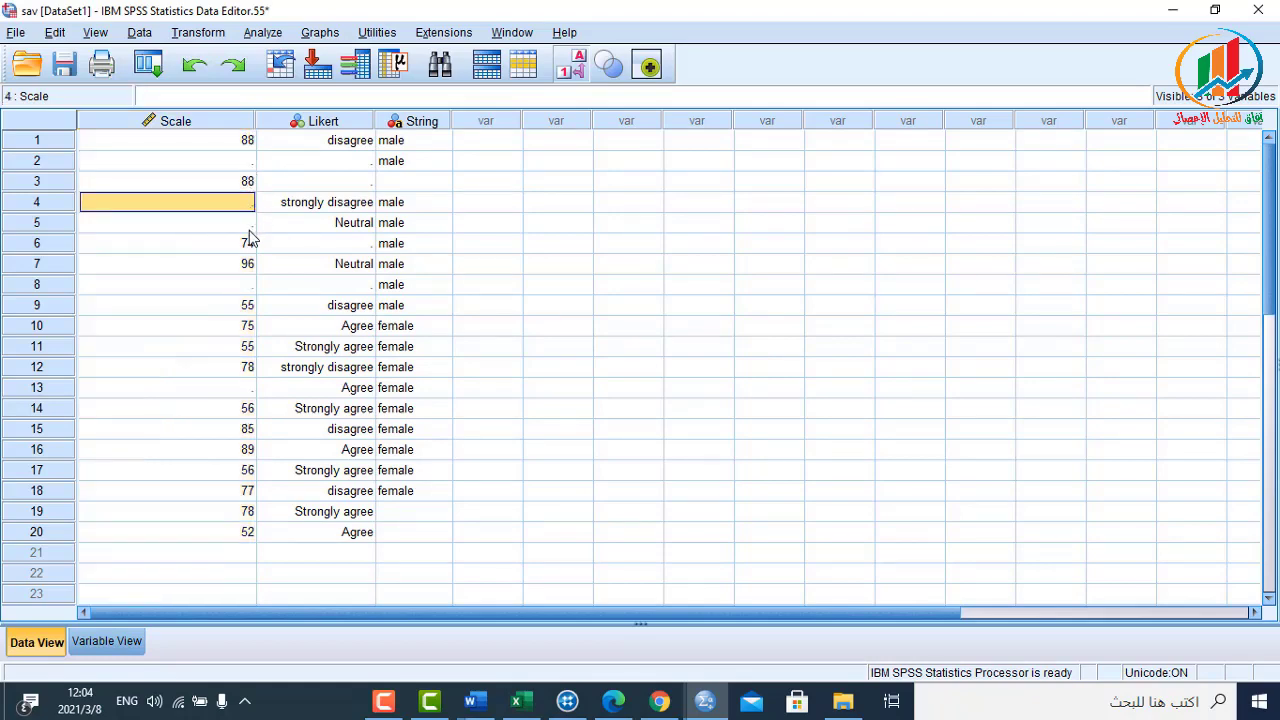
{"action": "left_click", "coordinate": [249, 225]}
{"action": "left_click", "coordinate": [247, 288]}
{"action": "left_click", "coordinate": [250, 388]}
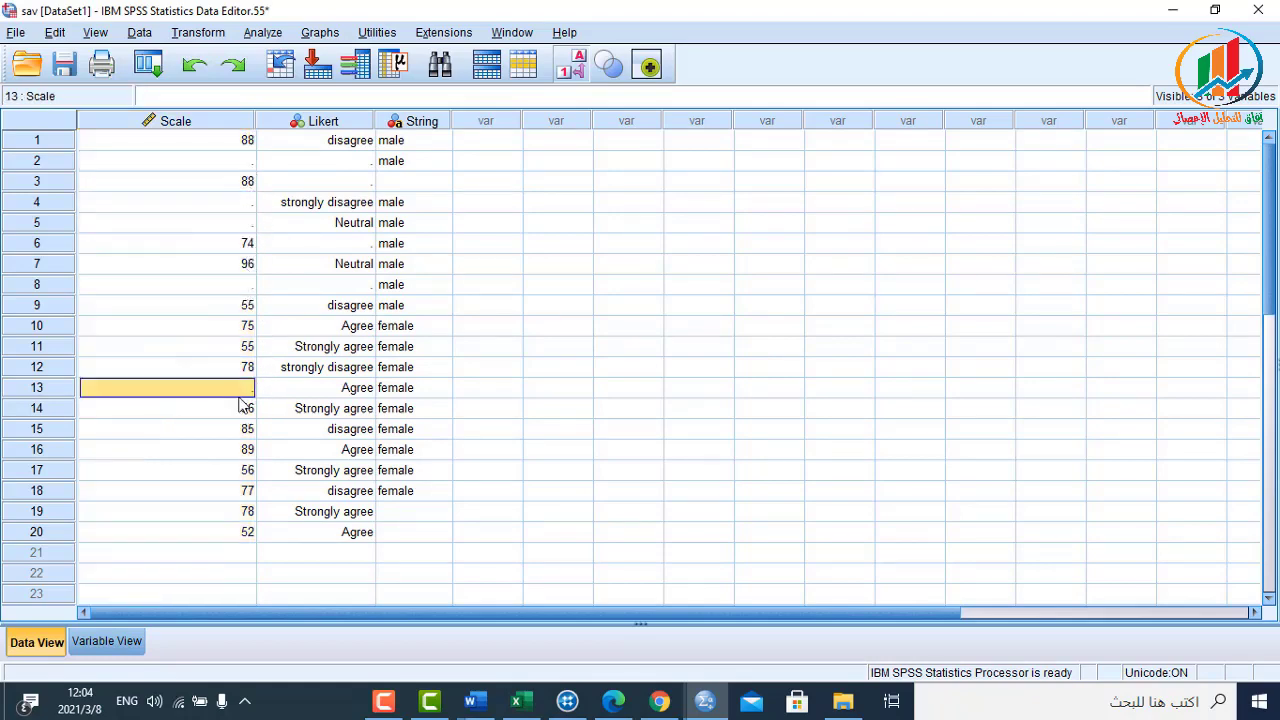
{"action": "left_click", "coordinate": [301, 162]}
{"action": "left_click", "coordinate": [308, 182]}
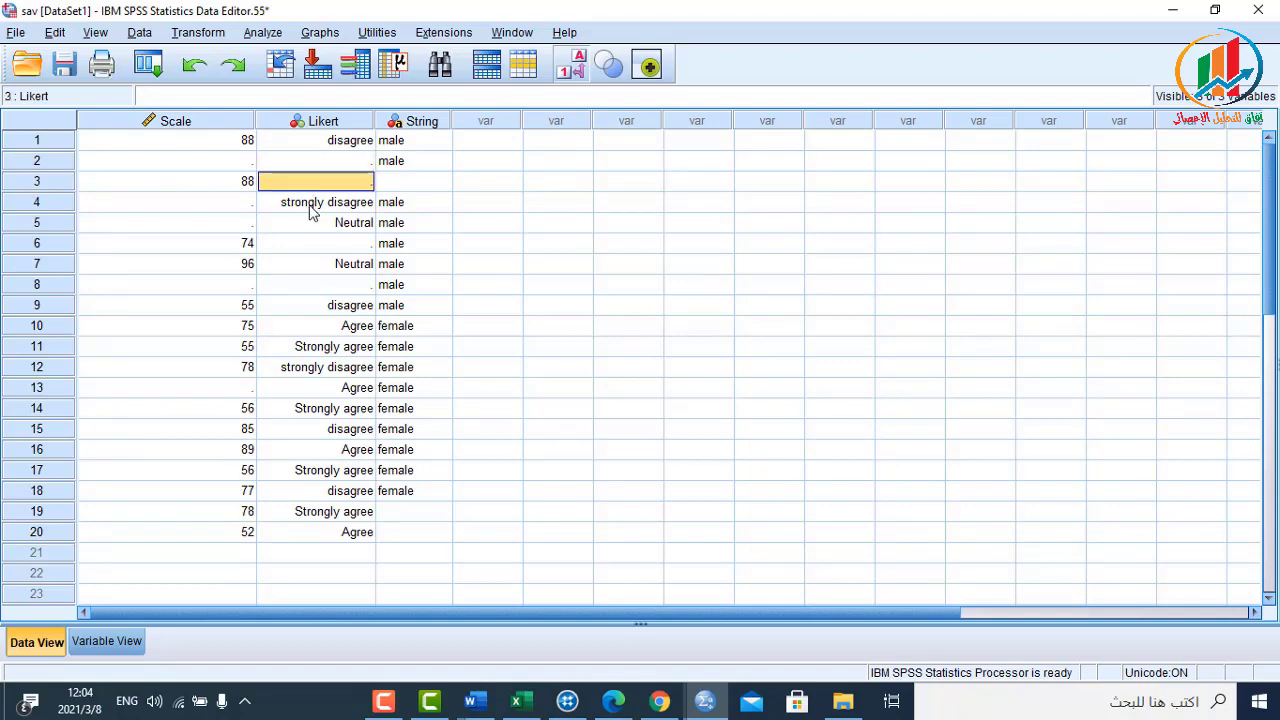
{"action": "left_click", "coordinate": [317, 245]}
{"action": "left_click", "coordinate": [330, 285]}
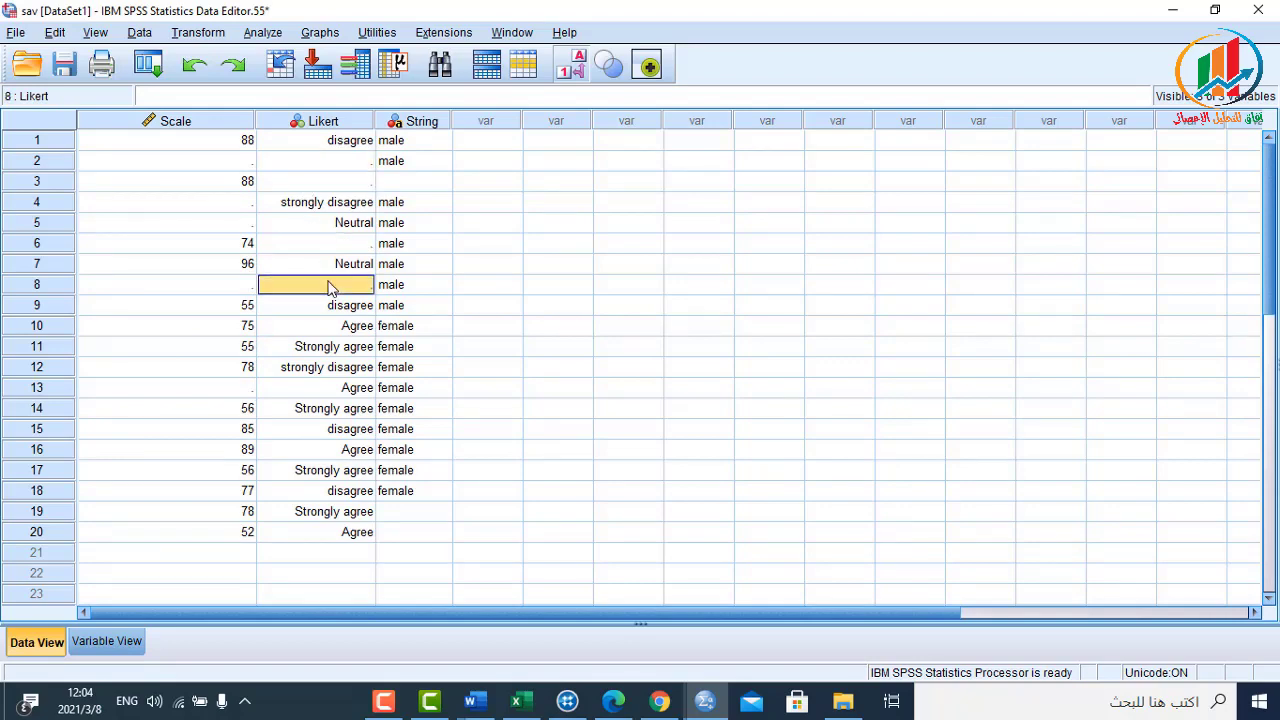
{"action": "left_click", "coordinate": [440, 124]}
{"action": "left_click", "coordinate": [441, 183]}
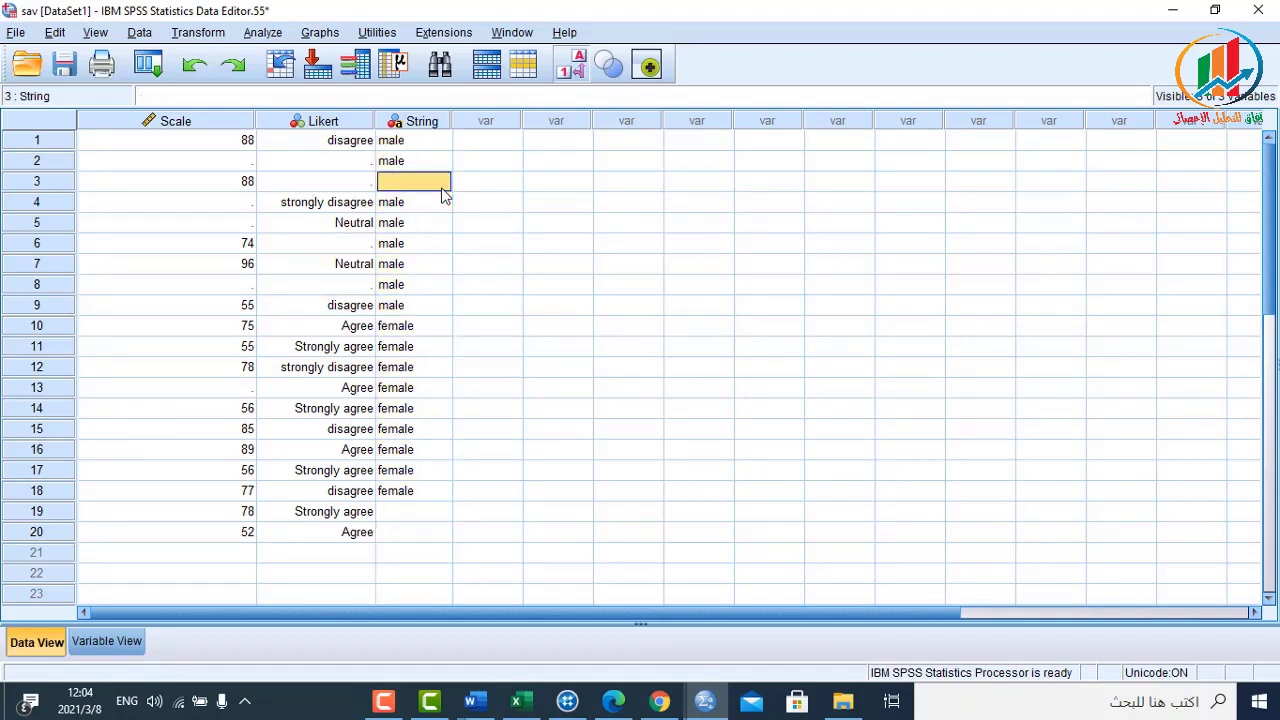
{"action": "left_click", "coordinate": [421, 513]}
{"action": "left_click", "coordinate": [417, 535]}
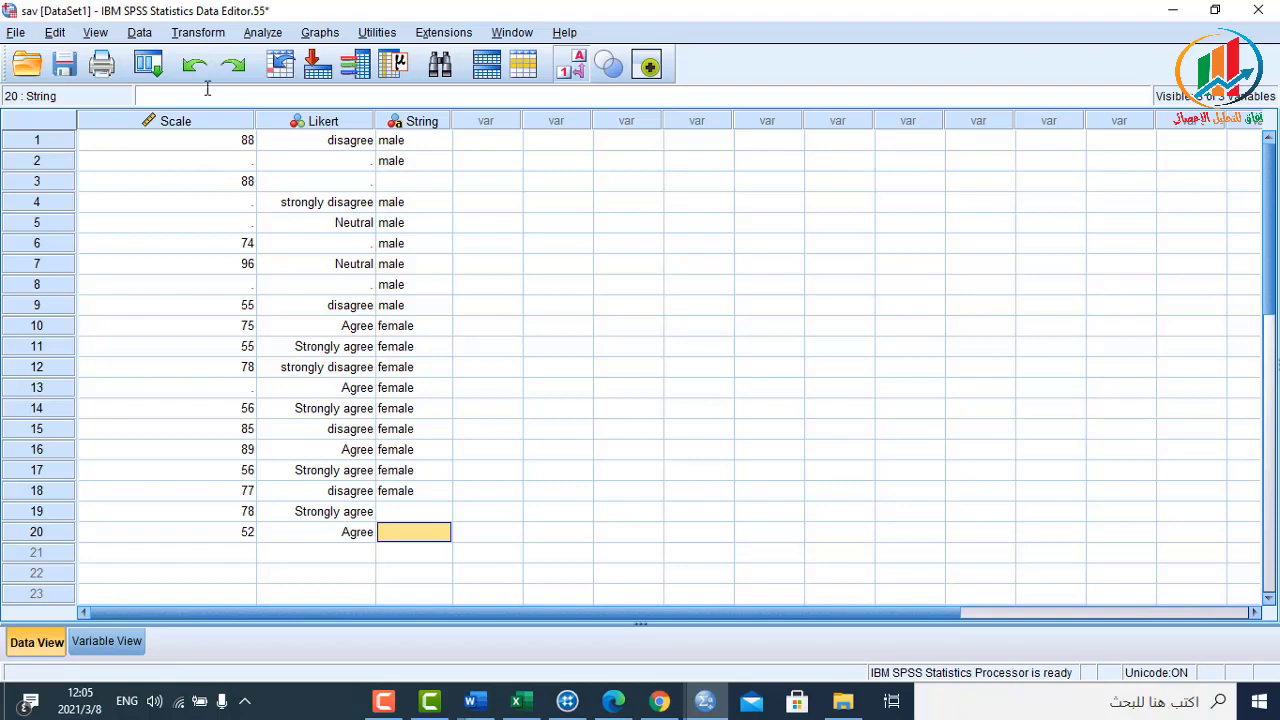
- Run descriptive statistics on the Scale variable, review the maximized output and return to the data
{"action": "left_click", "coordinate": [165, 122]}
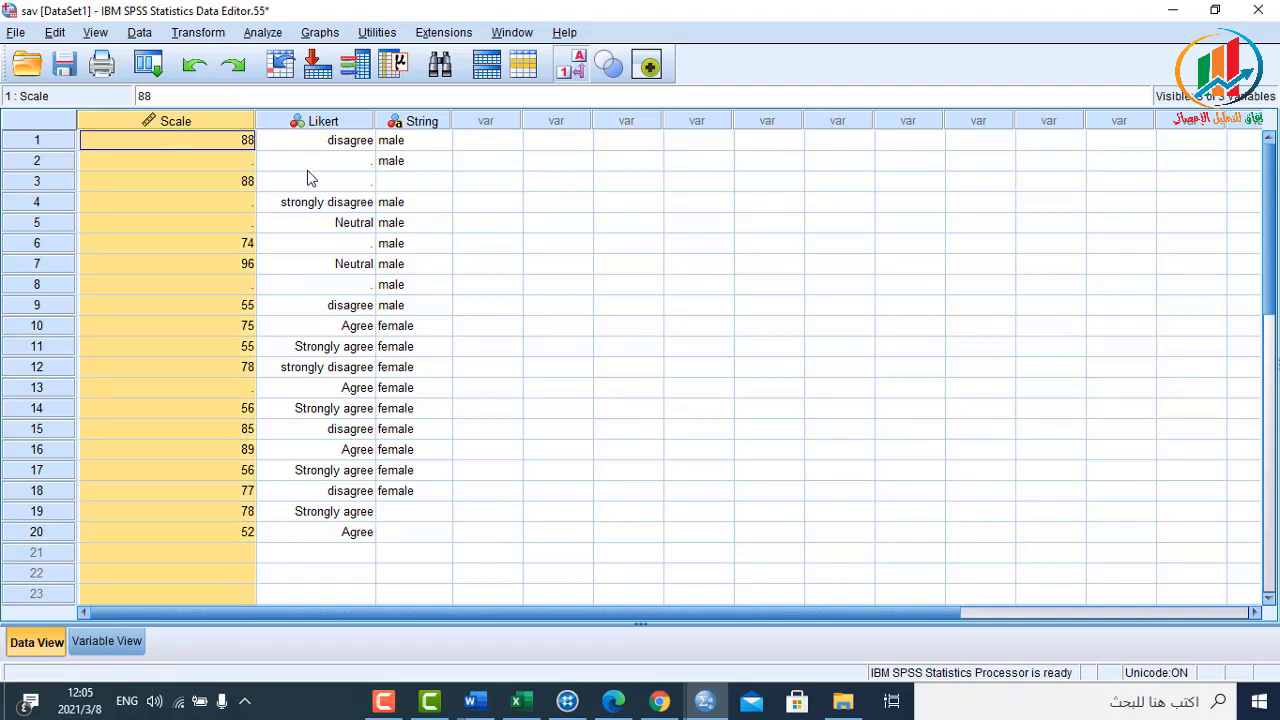
{"action": "right_click", "coordinate": [165, 121]}
{"action": "left_click", "coordinate": [215, 283]}
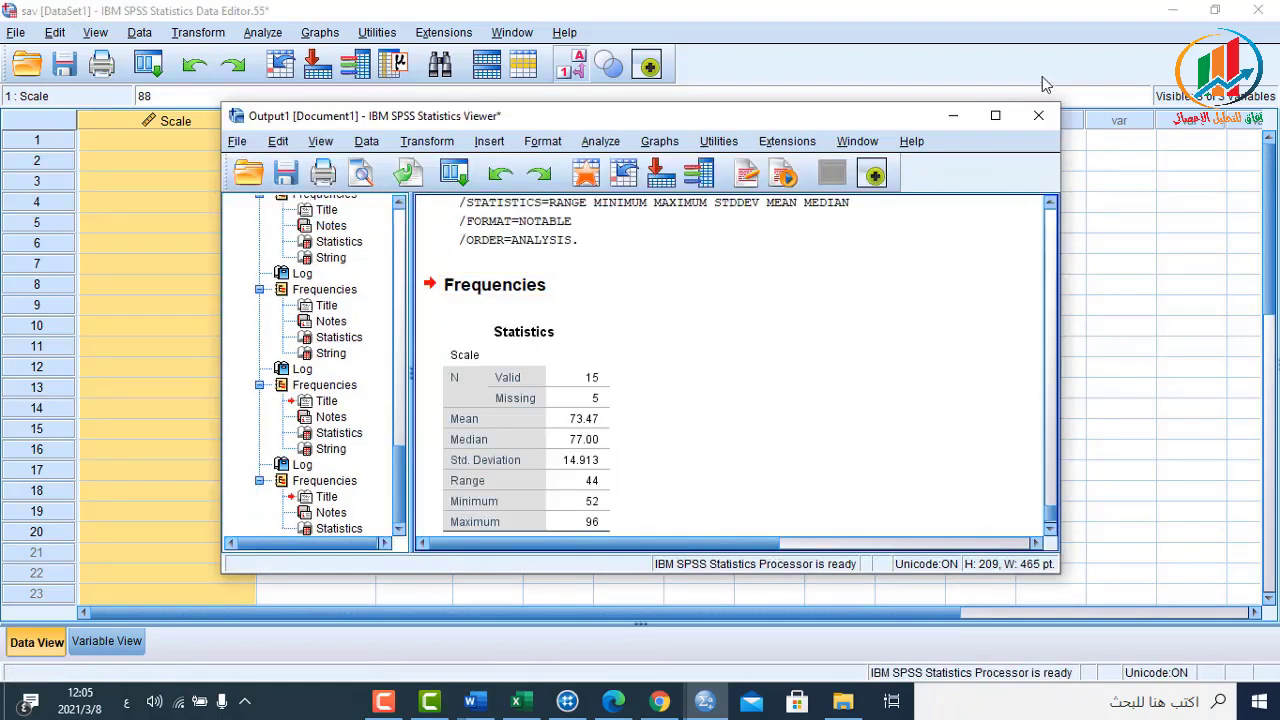
{"action": "left_click", "coordinate": [995, 115]}
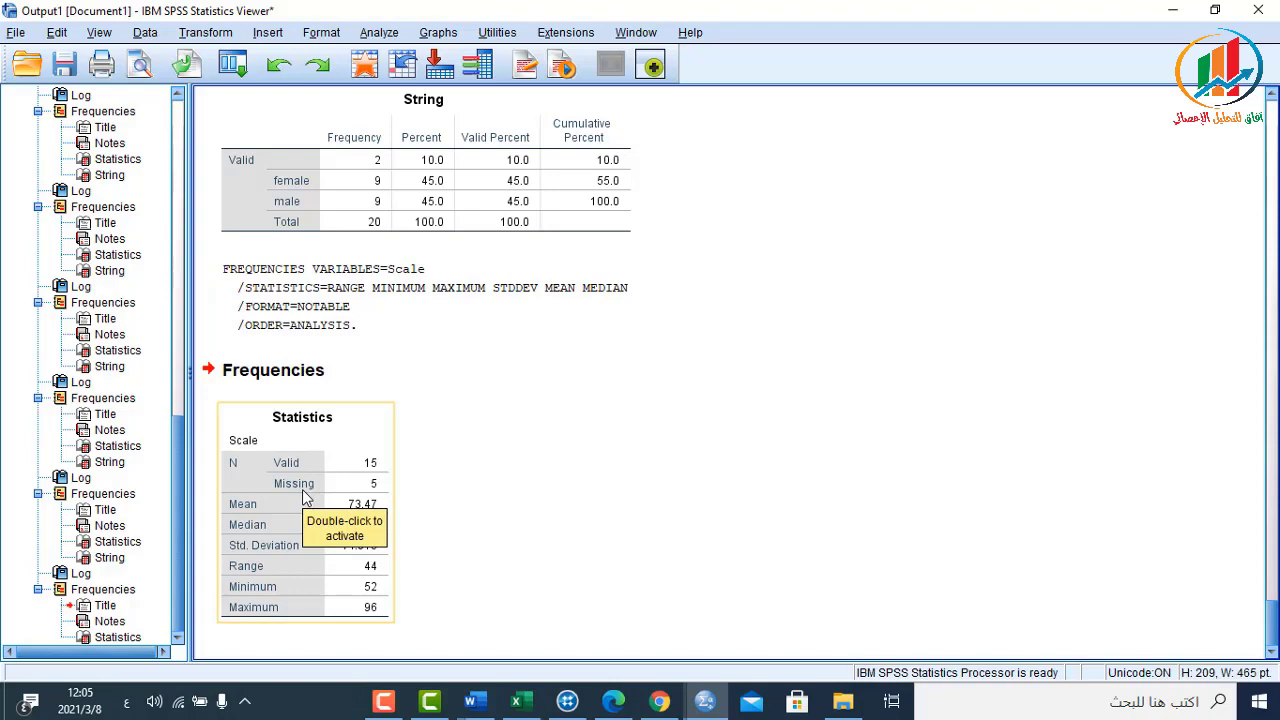
{"action": "key", "text": "alt+Tab"}
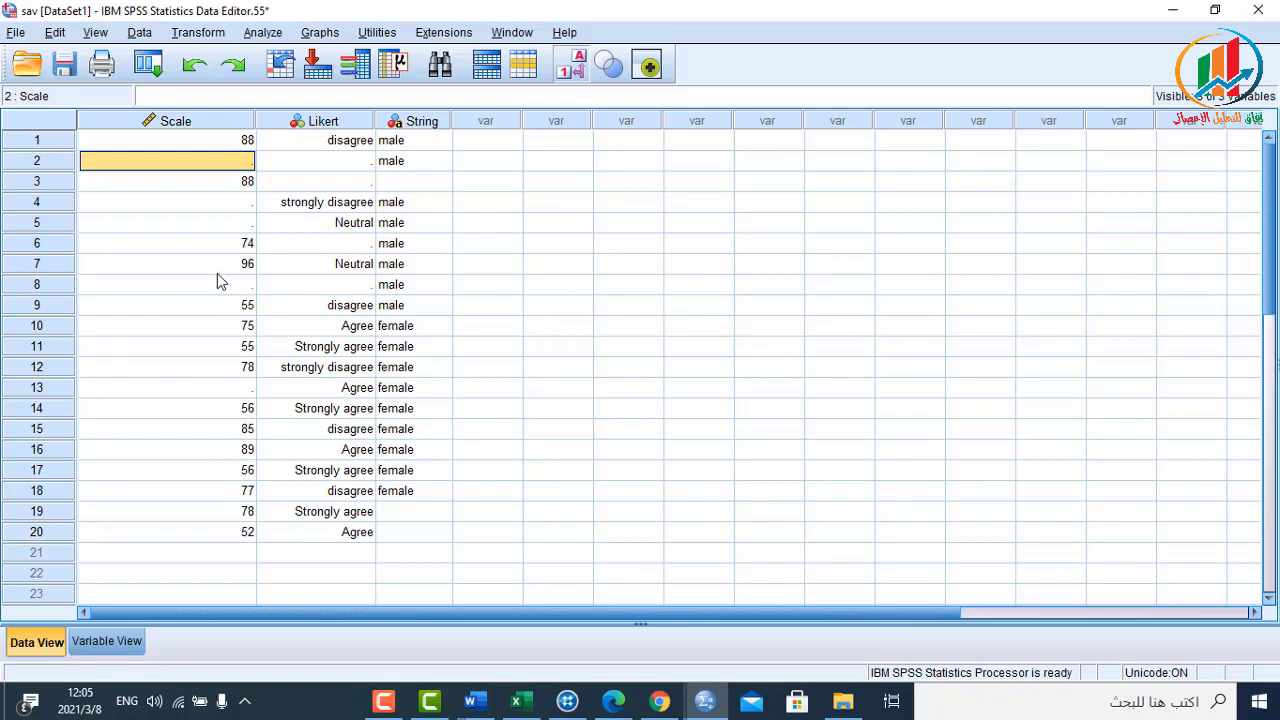
- Fill the empty Scale cells in rows 2, 4, 5, 8 and 13 with 999
{"action": "left_click", "coordinate": [229, 204]}
{"action": "type", "text": "999"}
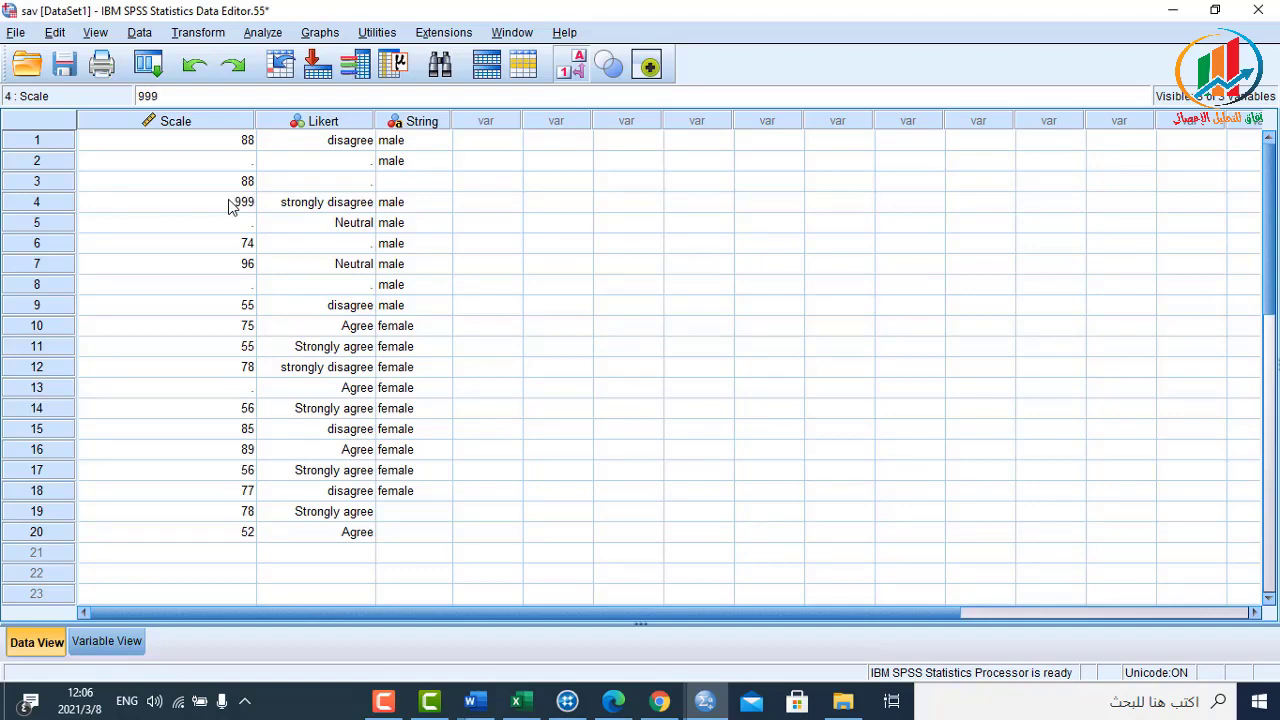
{"action": "left_click", "coordinate": [247, 163]}
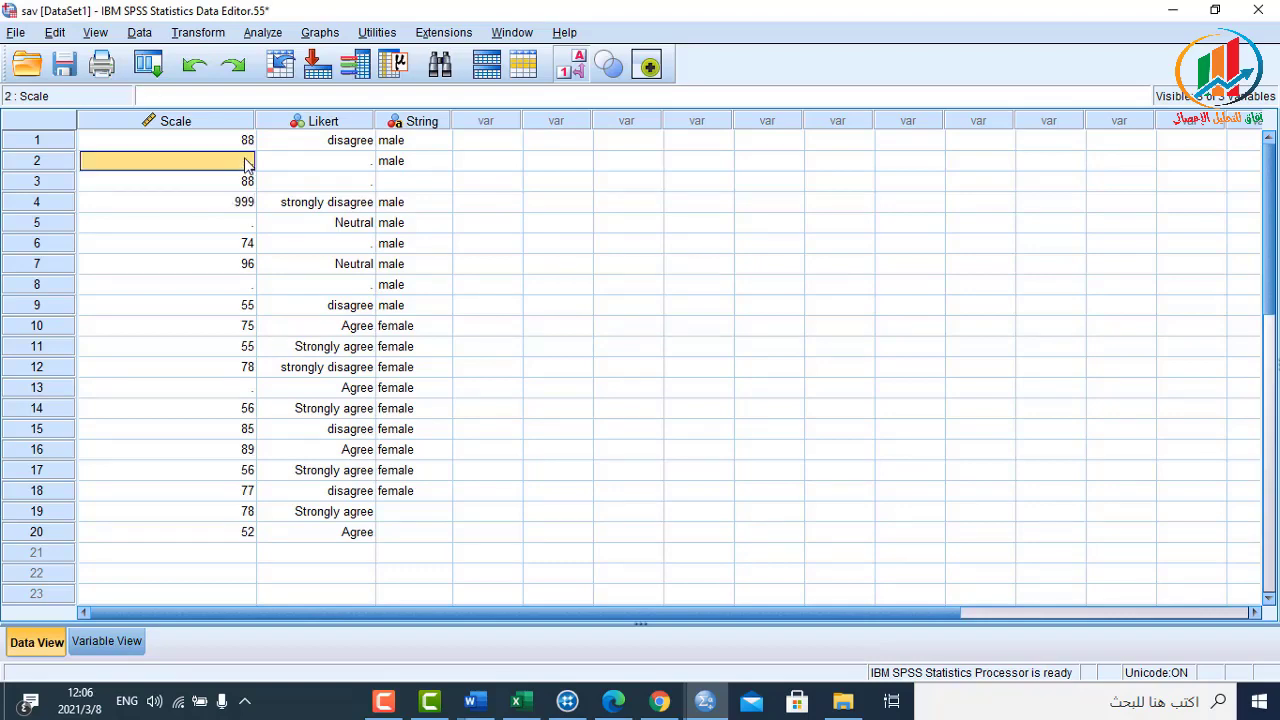
{"action": "type", "text": "999"}
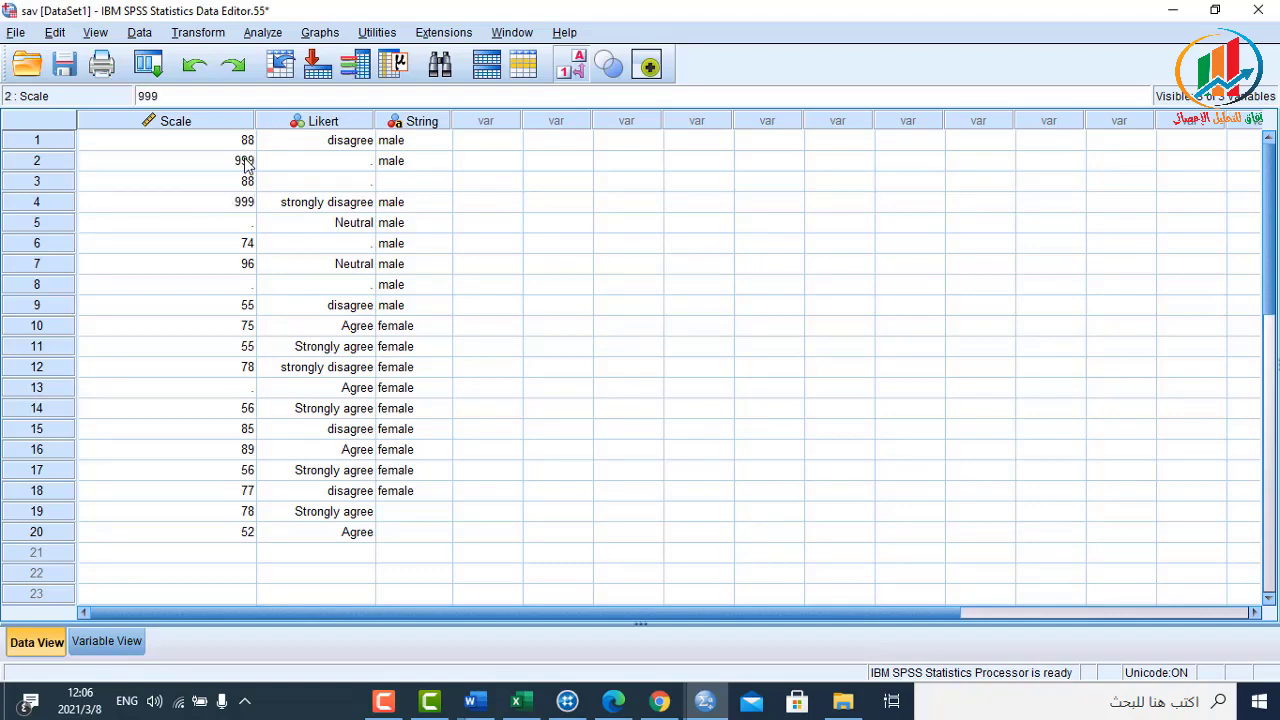
{"action": "left_click", "coordinate": [245, 229]}
{"action": "type", "text": "999"}
{"action": "left_click", "coordinate": [242, 287]}
{"action": "type", "text": "99"}
{"action": "left_click", "coordinate": [223, 407]}
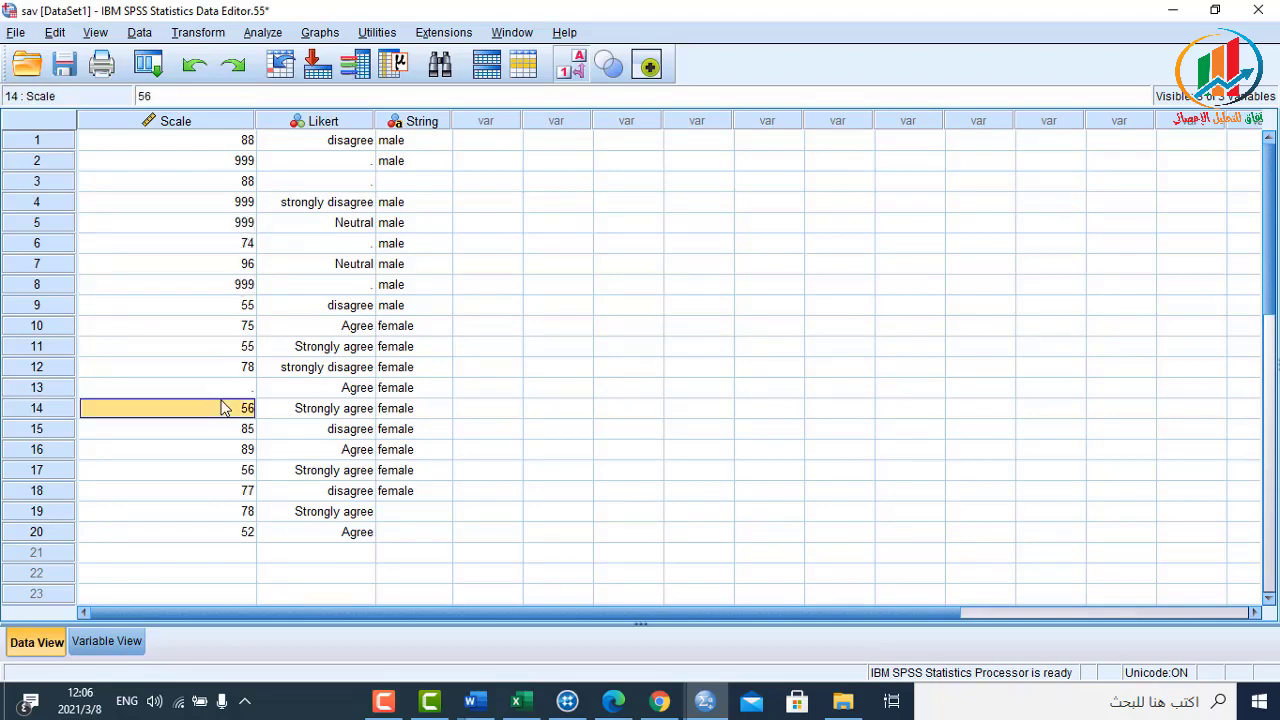
{"action": "left_click", "coordinate": [222, 391]}
{"action": "type", "text": "99"}
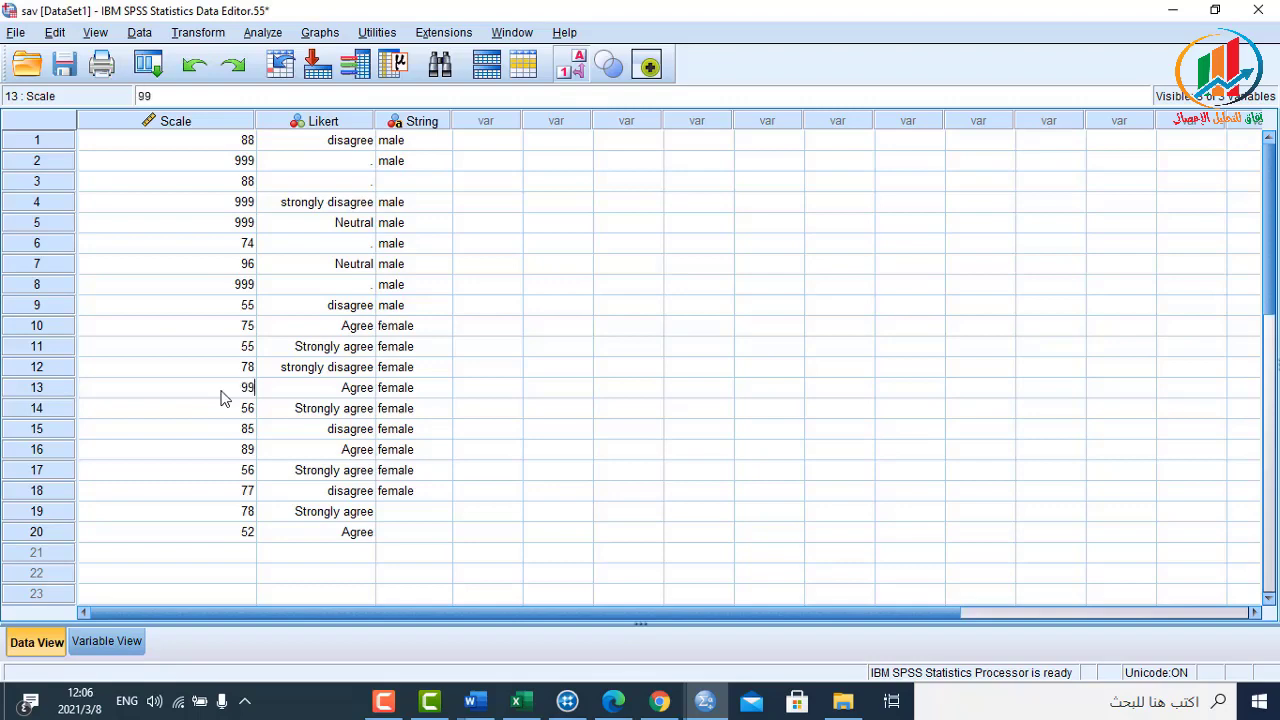
{"action": "type", "text": "9"}
- Rerun descriptive statistics on the Scale variable with the 999 codes included, compare both tables and return to the data
{"action": "left_click", "coordinate": [235, 125]}
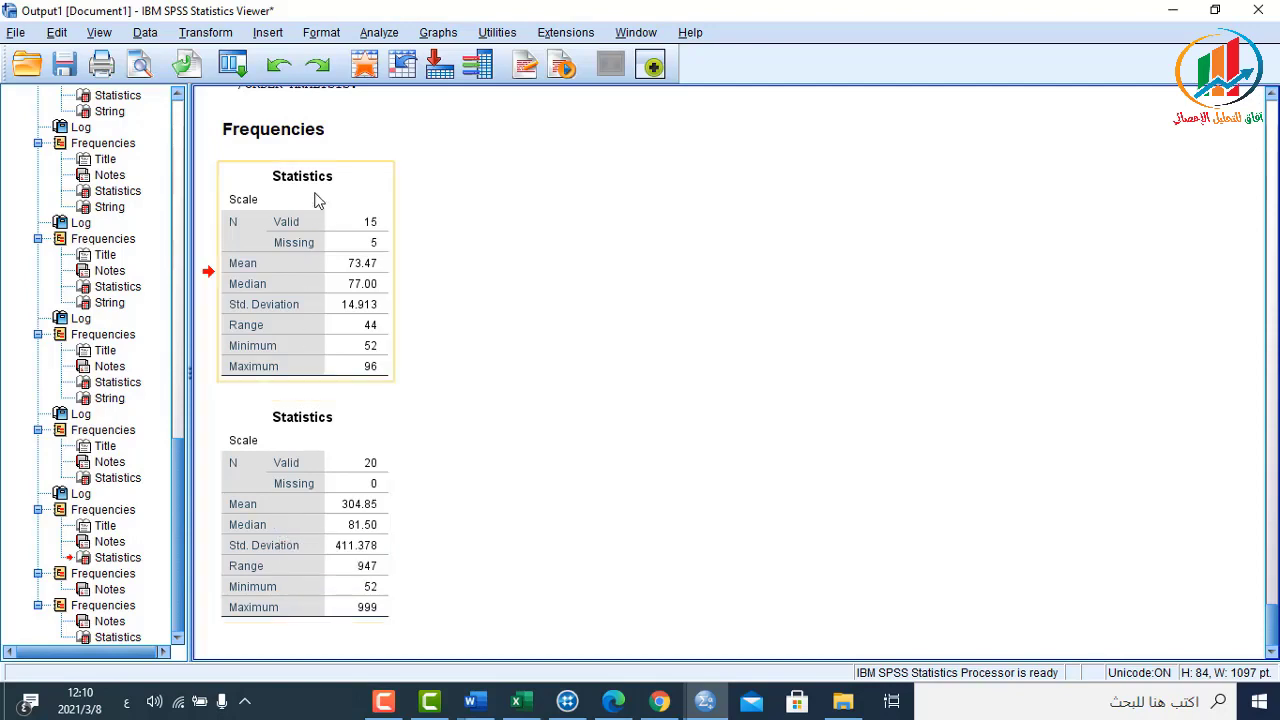
{"action": "left_click", "coordinate": [364, 66]}
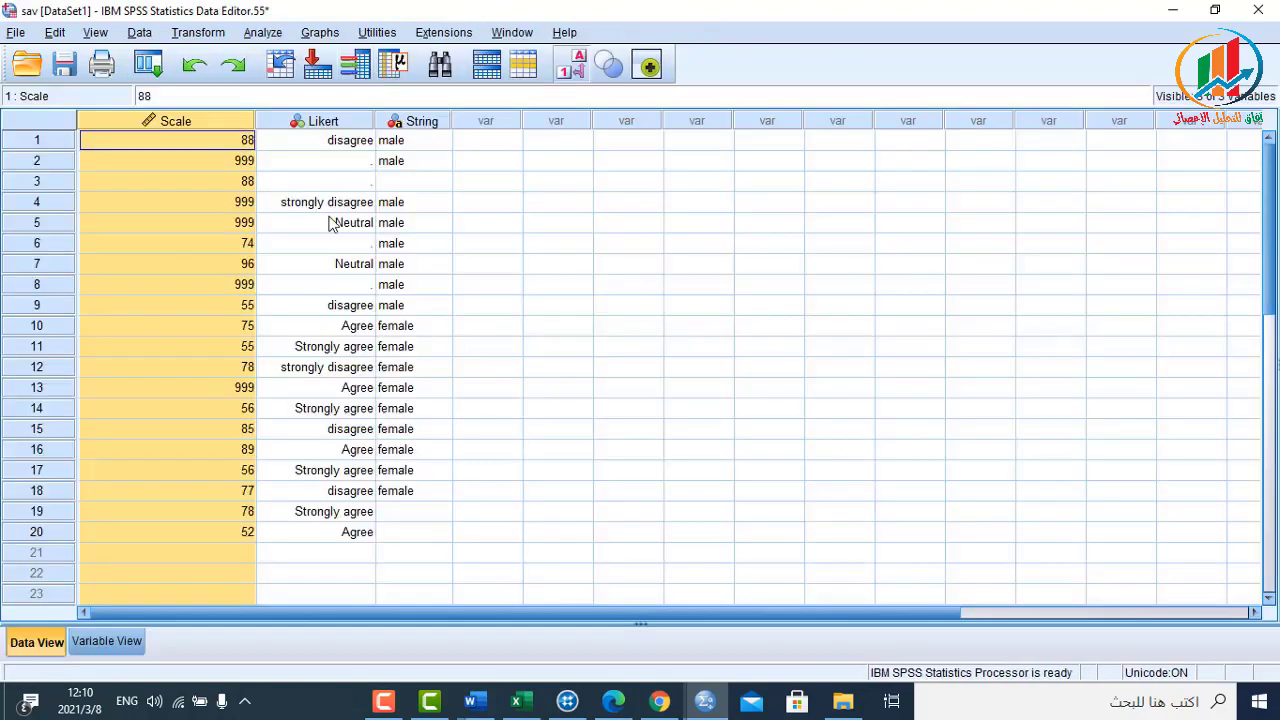
- Define 999 as a discrete missing value for the Scale variable
{"action": "double_click", "coordinate": [211, 122]}
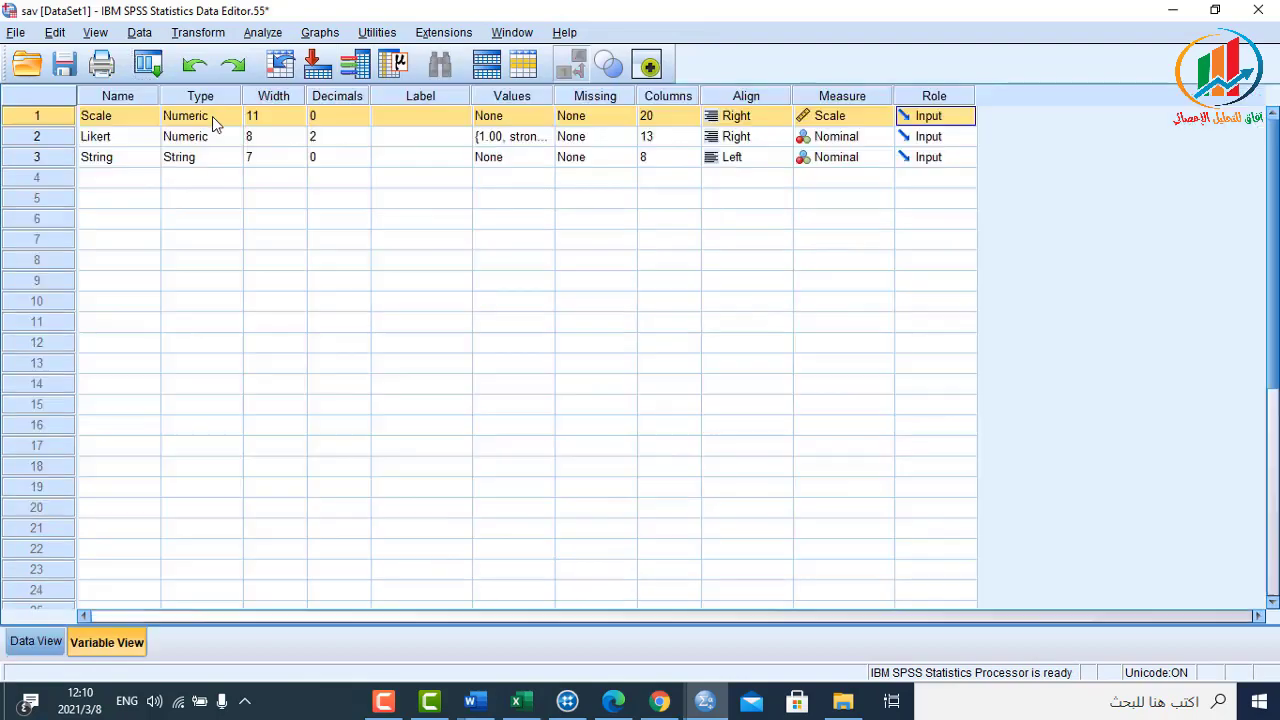
{"action": "left_click", "coordinate": [640, 118]}
{"action": "left_click", "coordinate": [628, 117]}
{"action": "left_click", "coordinate": [630, 117]}
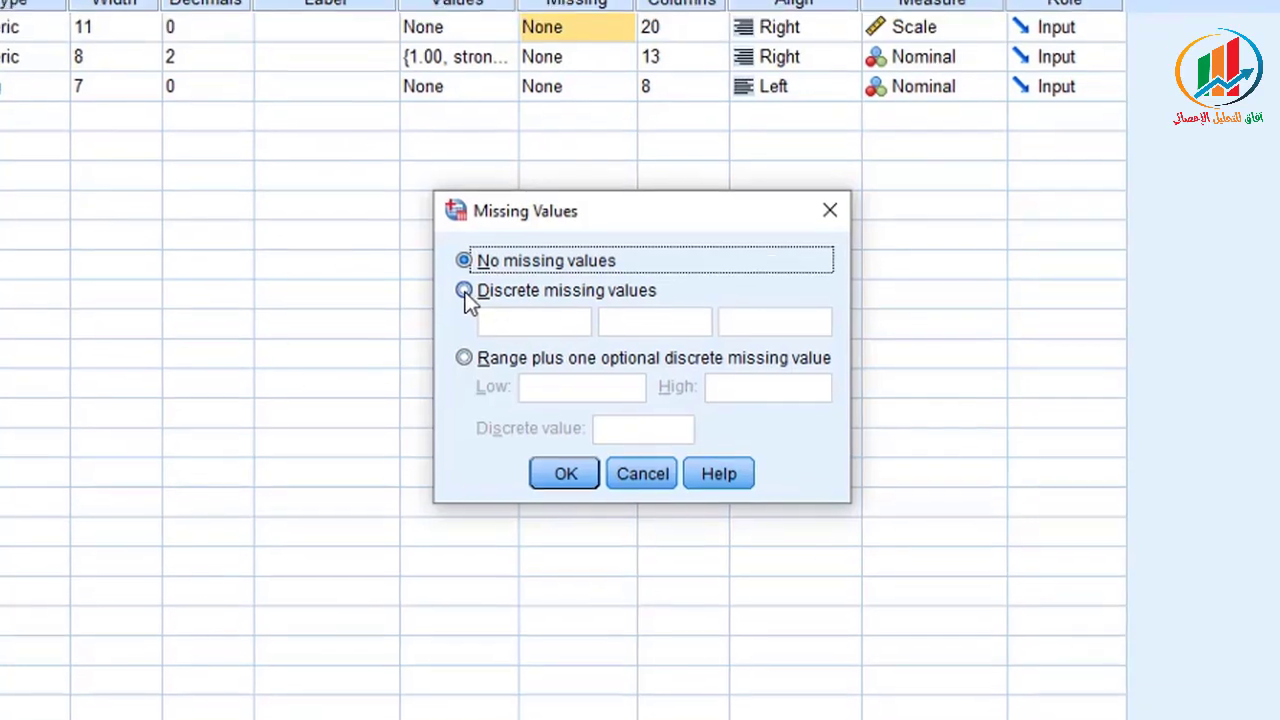
{"action": "left_click", "coordinate": [464, 292]}
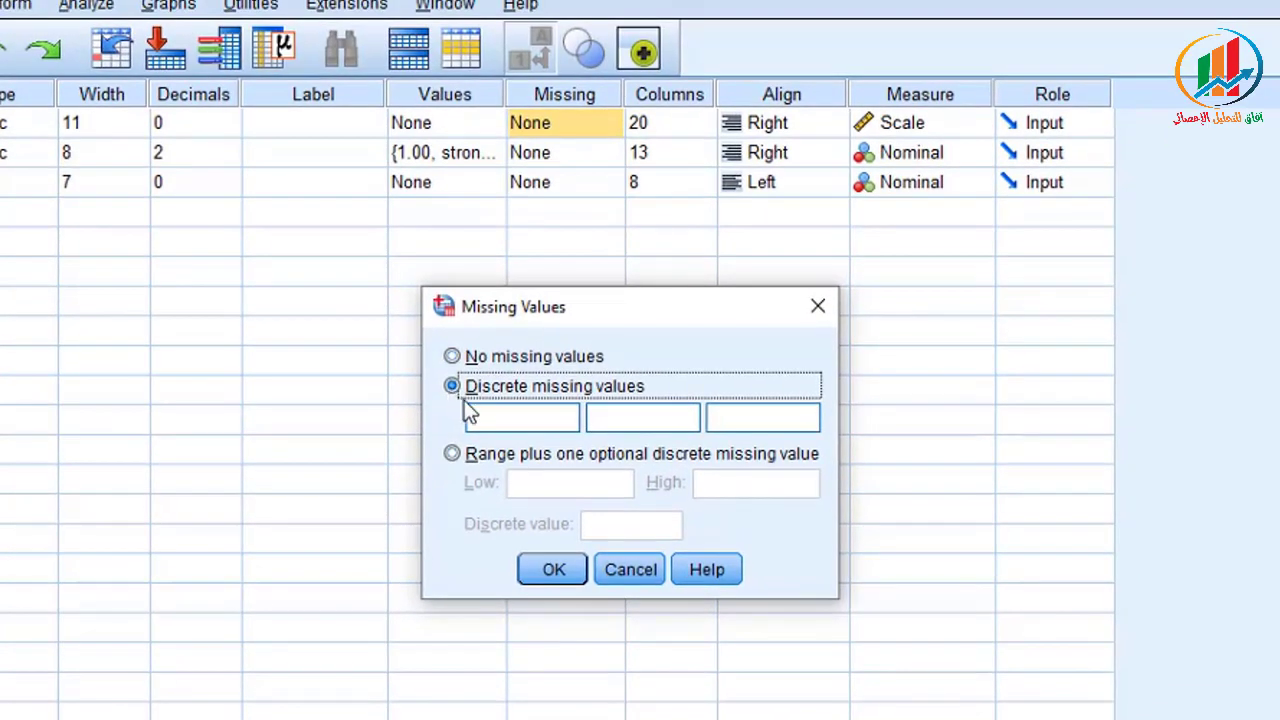
{"action": "left_click", "coordinate": [478, 415]}
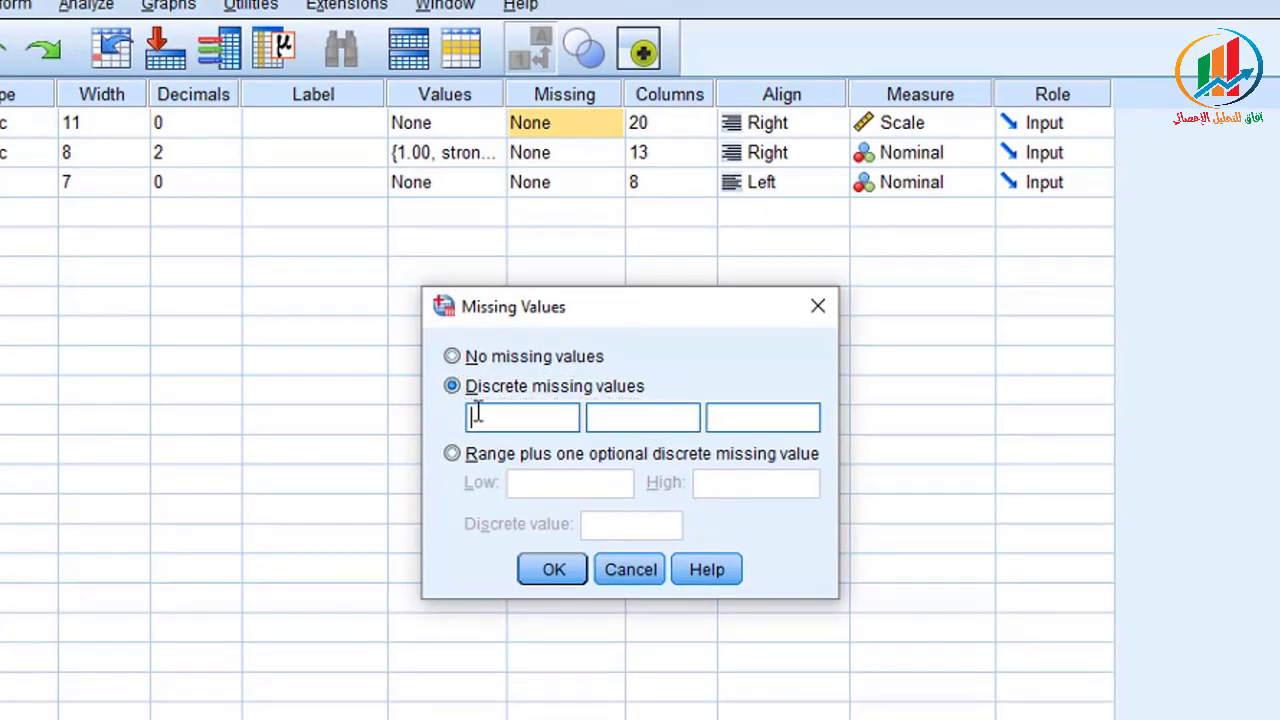
{"action": "type", "text": "999"}
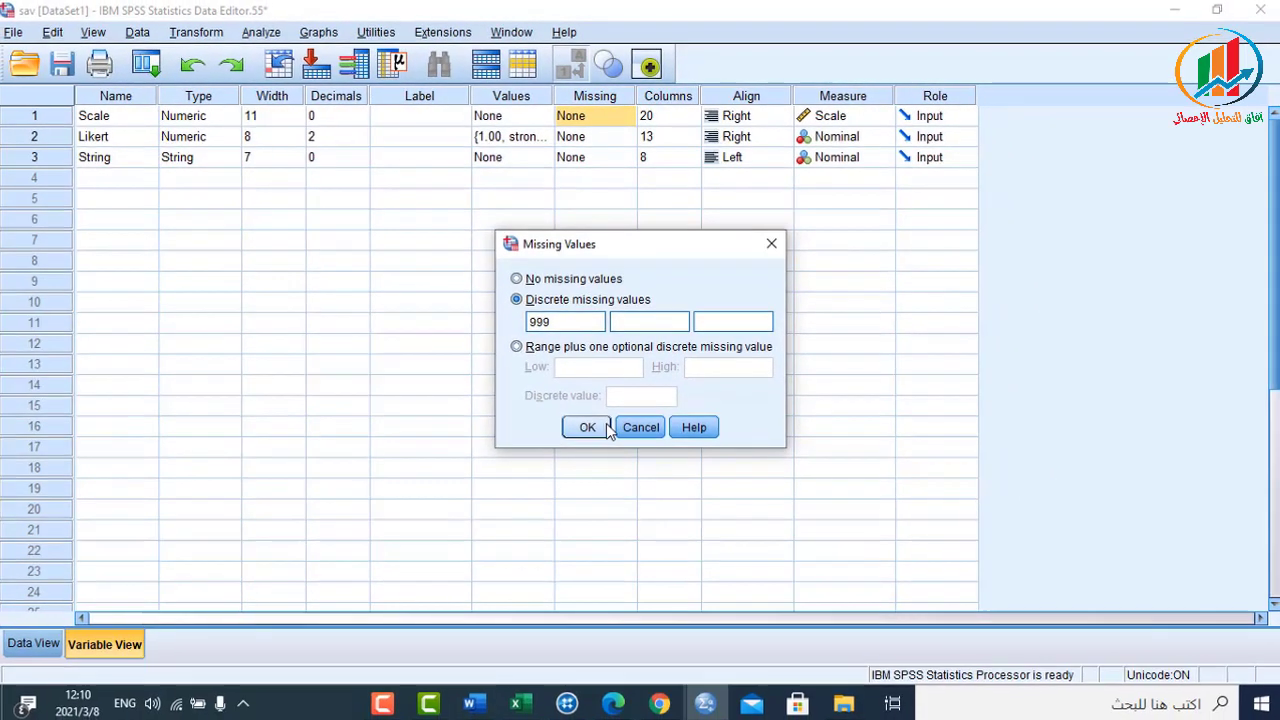
{"action": "left_click", "coordinate": [608, 429]}
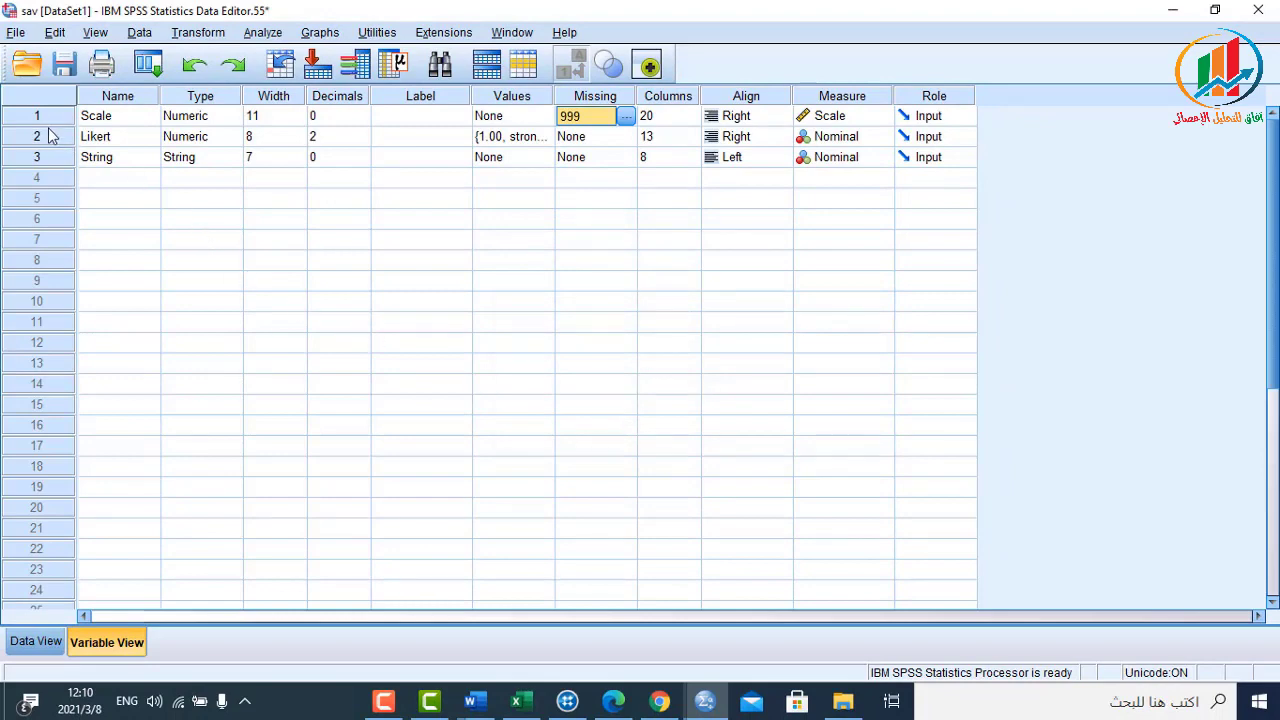
- Return to the data and run descriptive statistics on the Scale column with 999 declared as missing
{"action": "key", "text": "ctrl+t"}
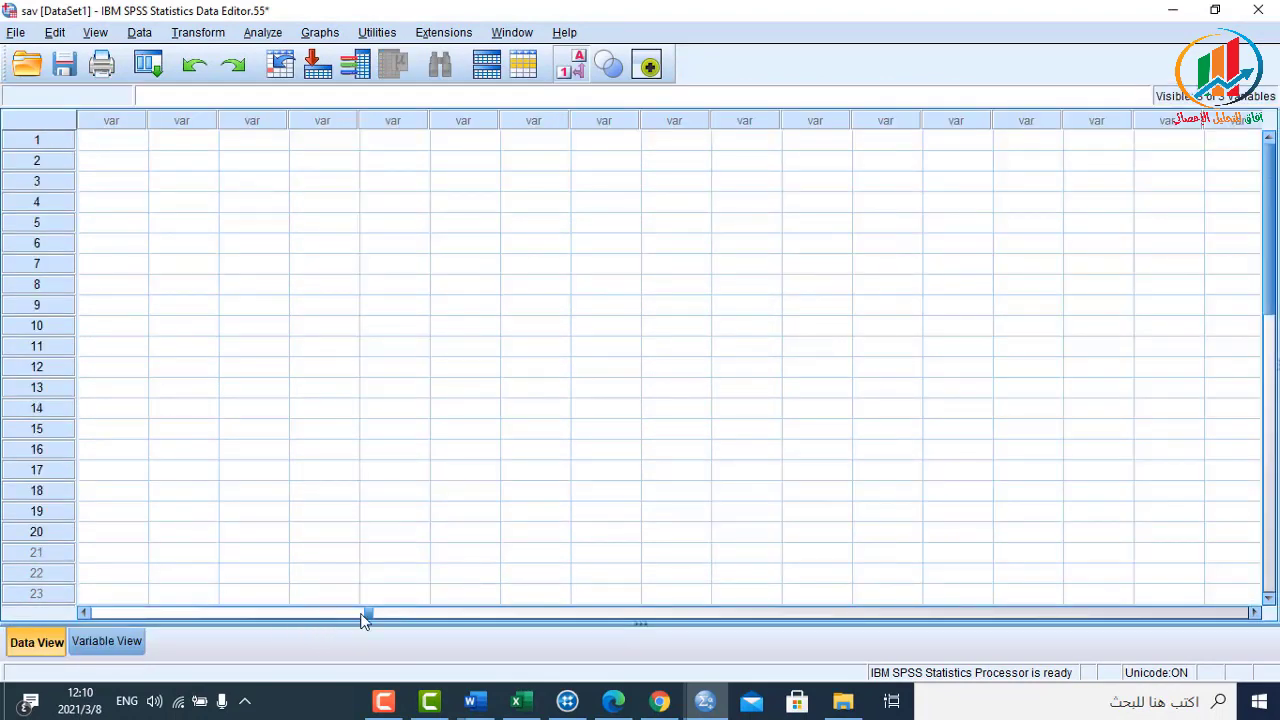
{"action": "left_click_drag", "start_coordinate": [365, 612], "coordinate": [47, 596]}
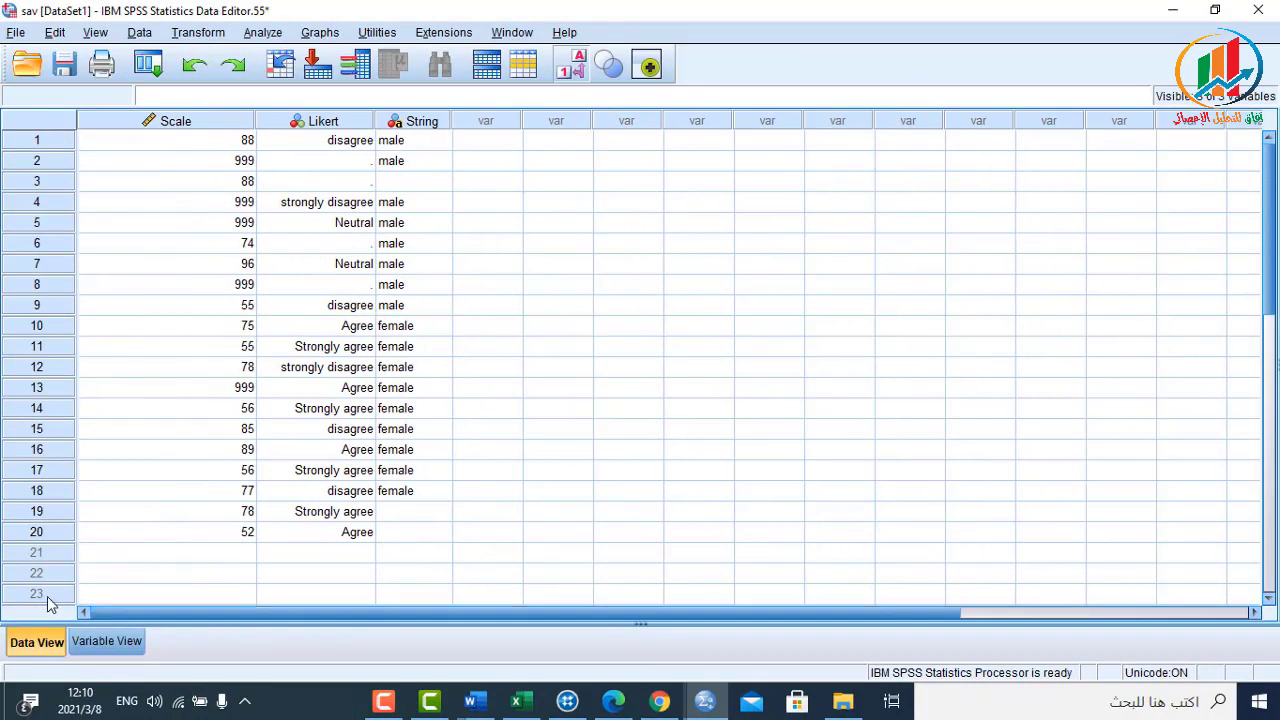
{"action": "left_click", "coordinate": [212, 124]}
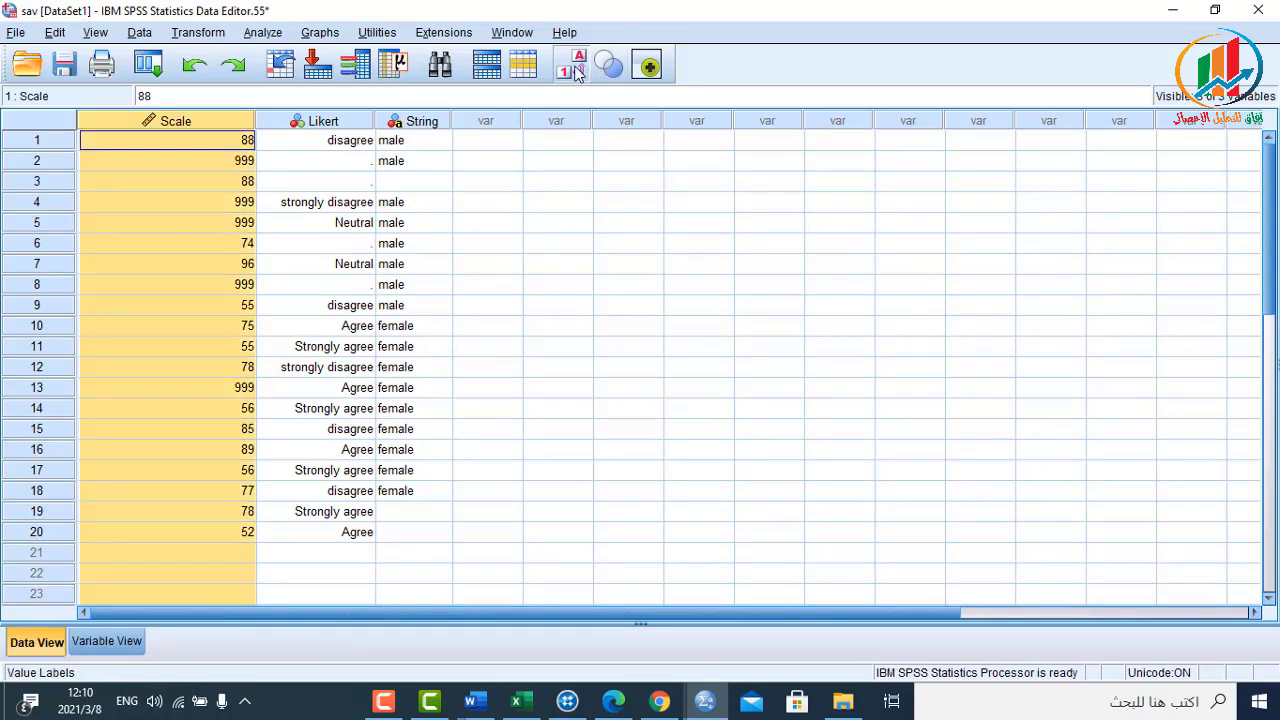
{"action": "left_click", "coordinate": [390, 68]}
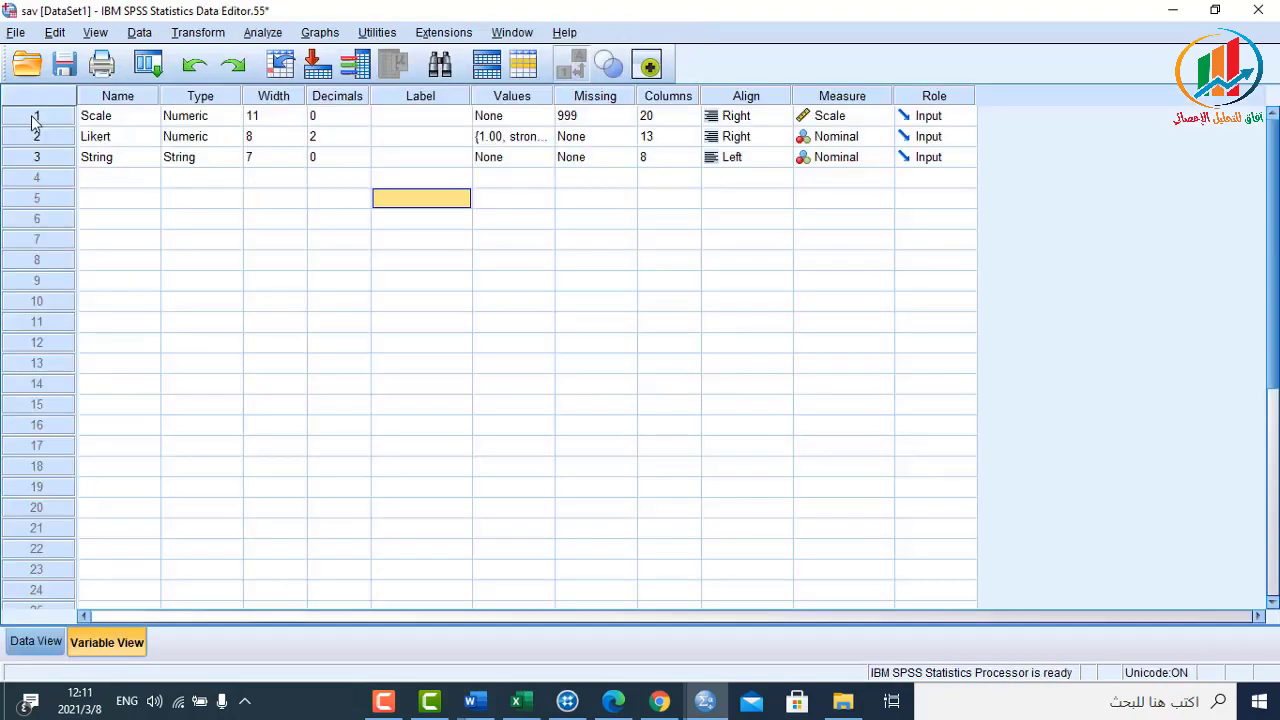
- Jump from the Scale variable's definition to its data column and inspect the 999 entry in row 2
{"action": "left_click", "coordinate": [33, 120]}
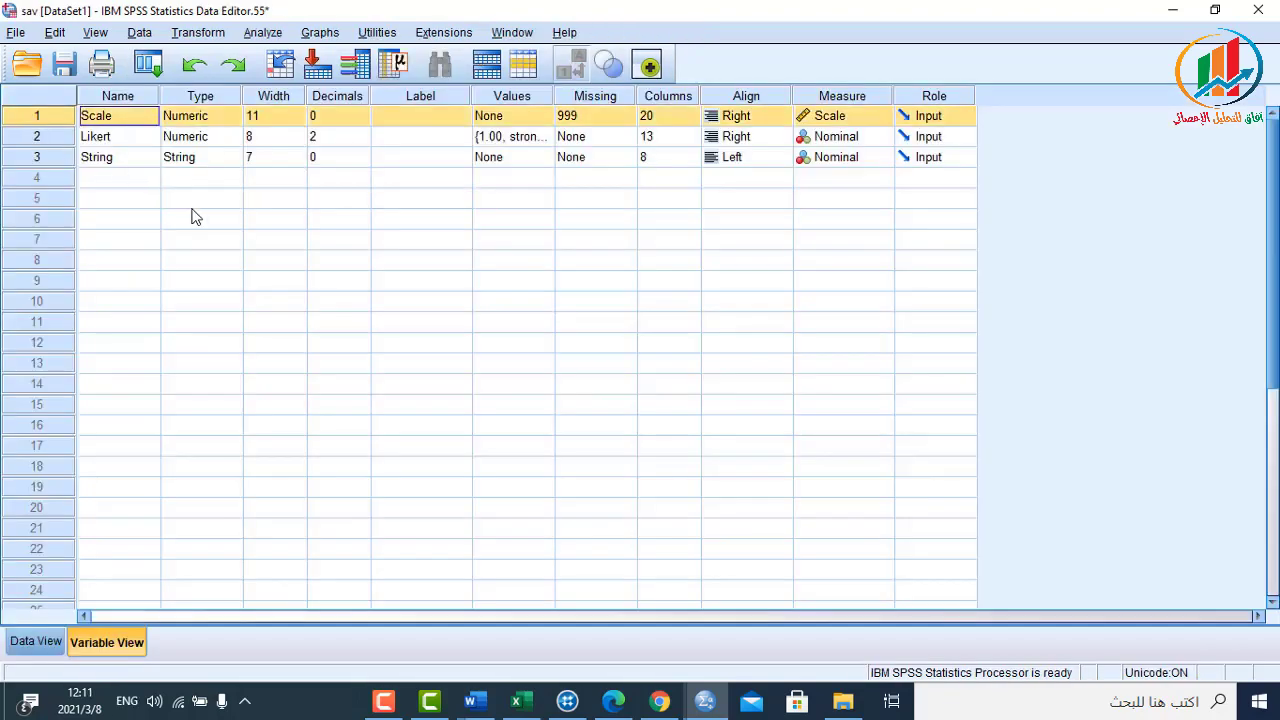
{"action": "double_click", "coordinate": [70, 119]}
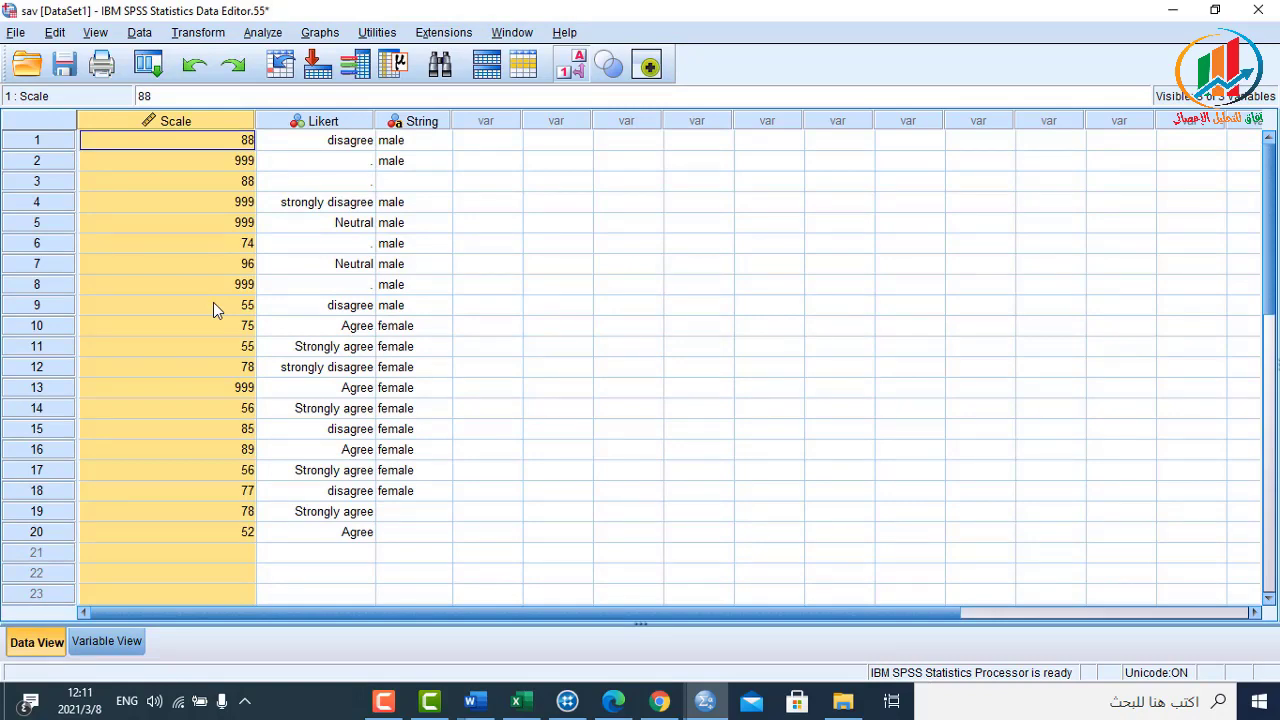
{"action": "left_click", "coordinate": [228, 164]}
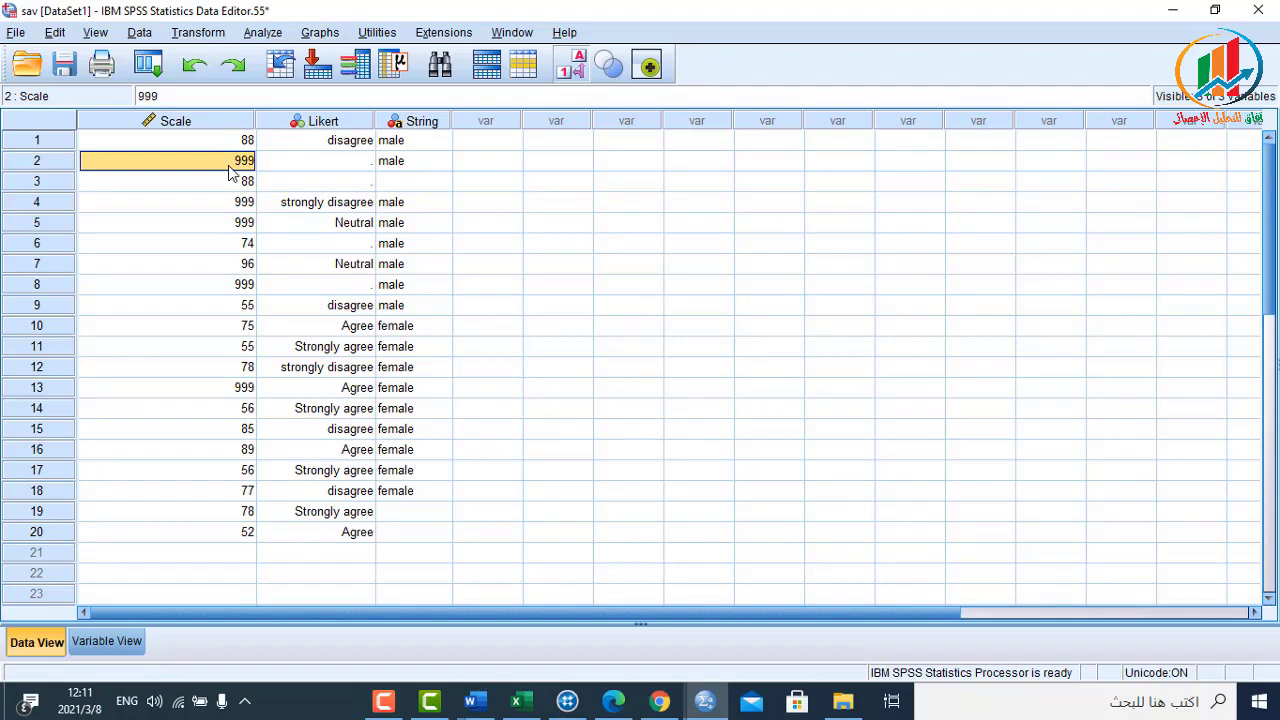
- Replace the 999 entries in rows 8 and 13 of the Scale column with 1000
{"action": "left_click", "coordinate": [231, 288]}
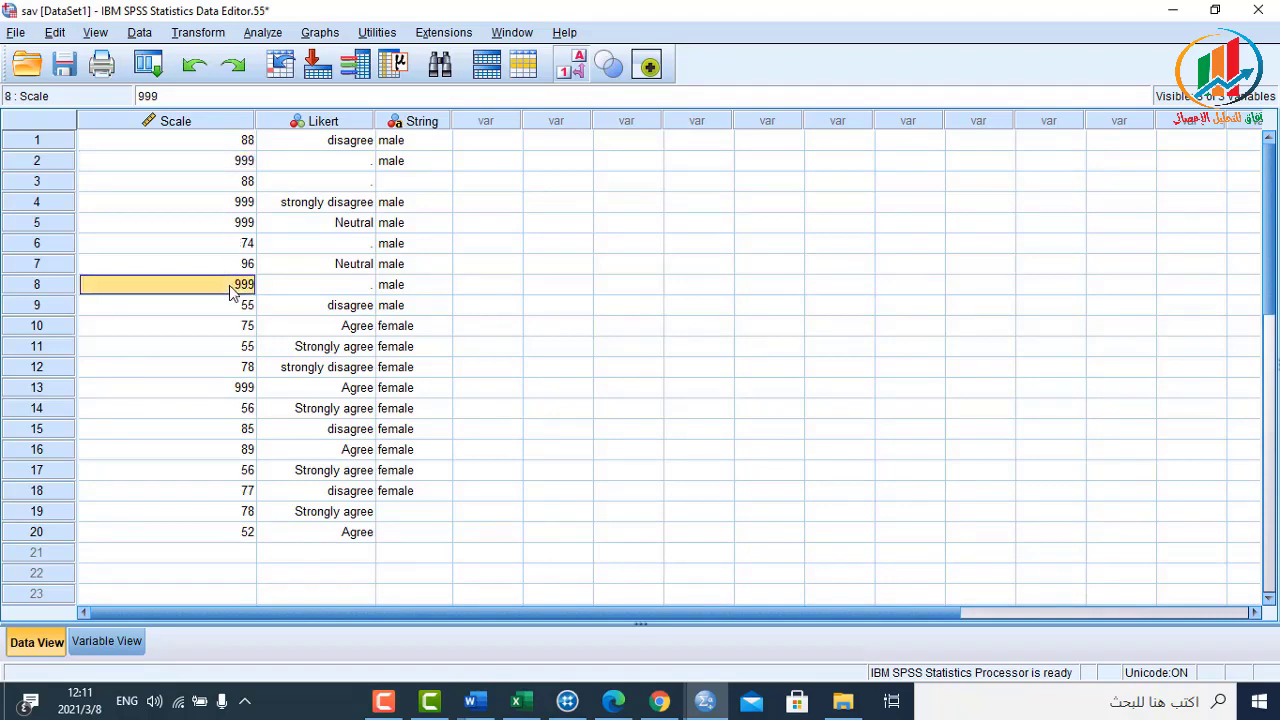
{"action": "type", "text": "1000"}
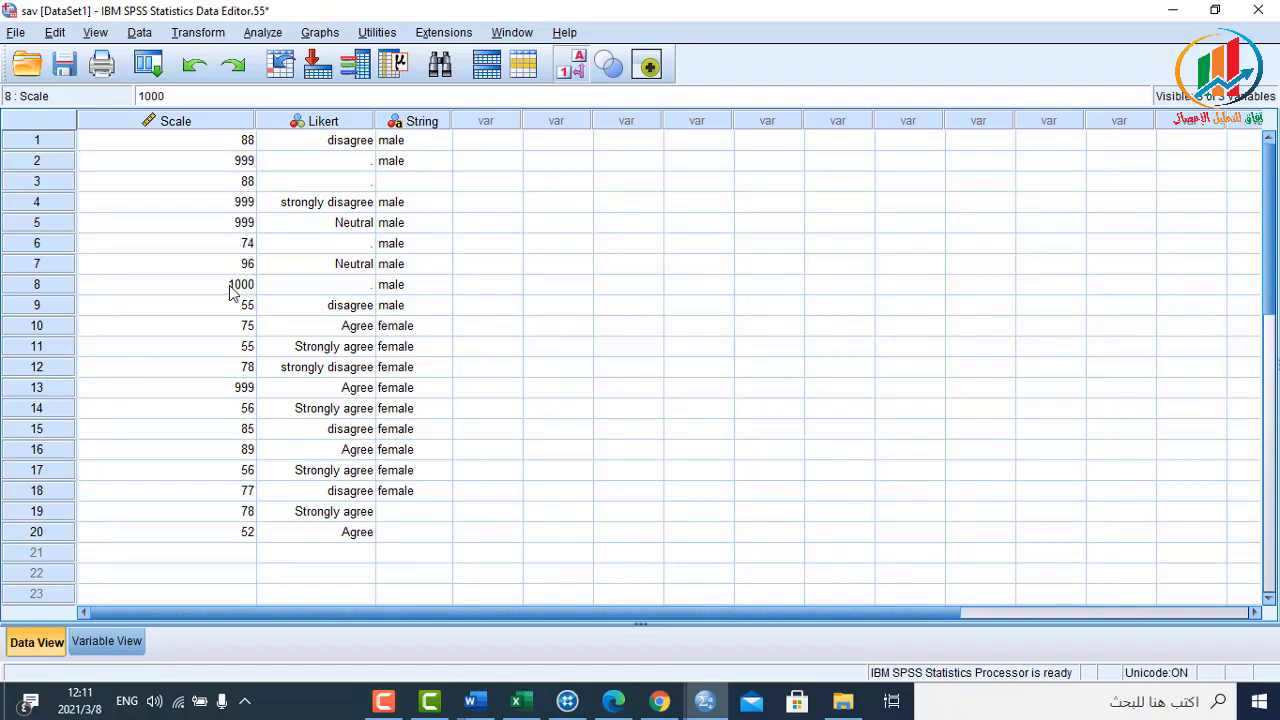
{"action": "left_click", "coordinate": [187, 508]}
{"action": "left_click", "coordinate": [213, 388]}
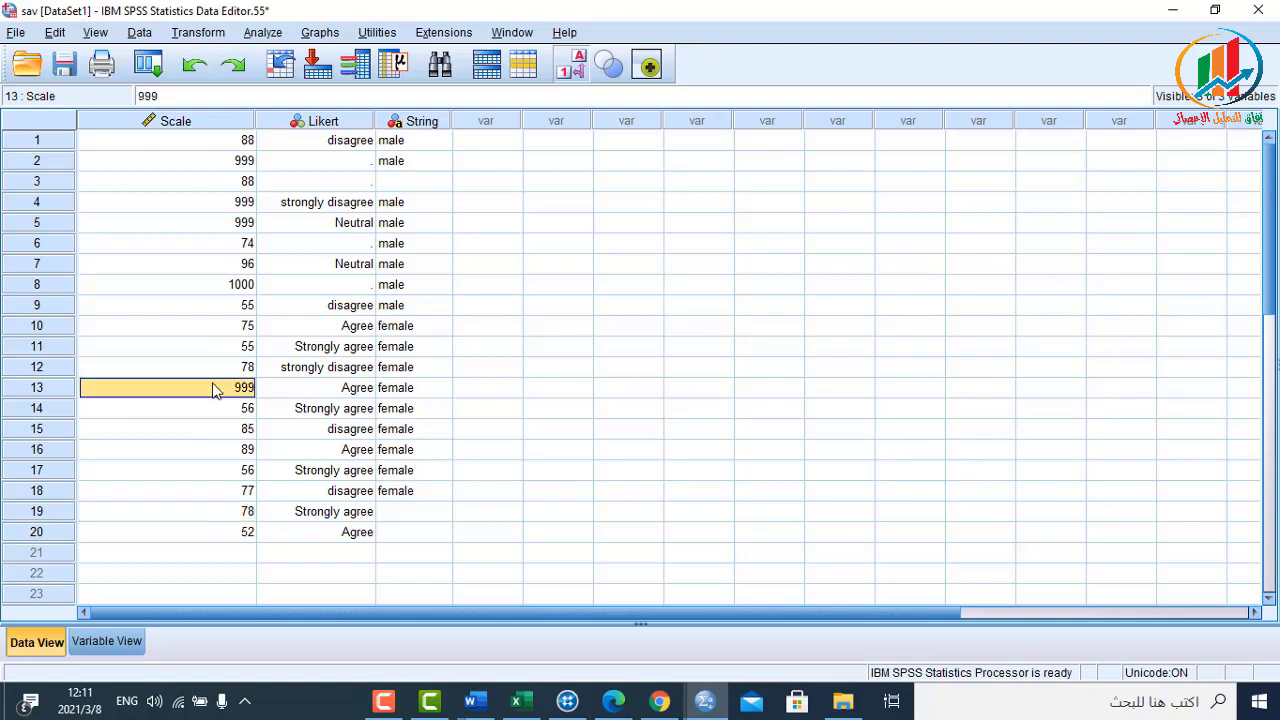
{"action": "type", "text": "100"}
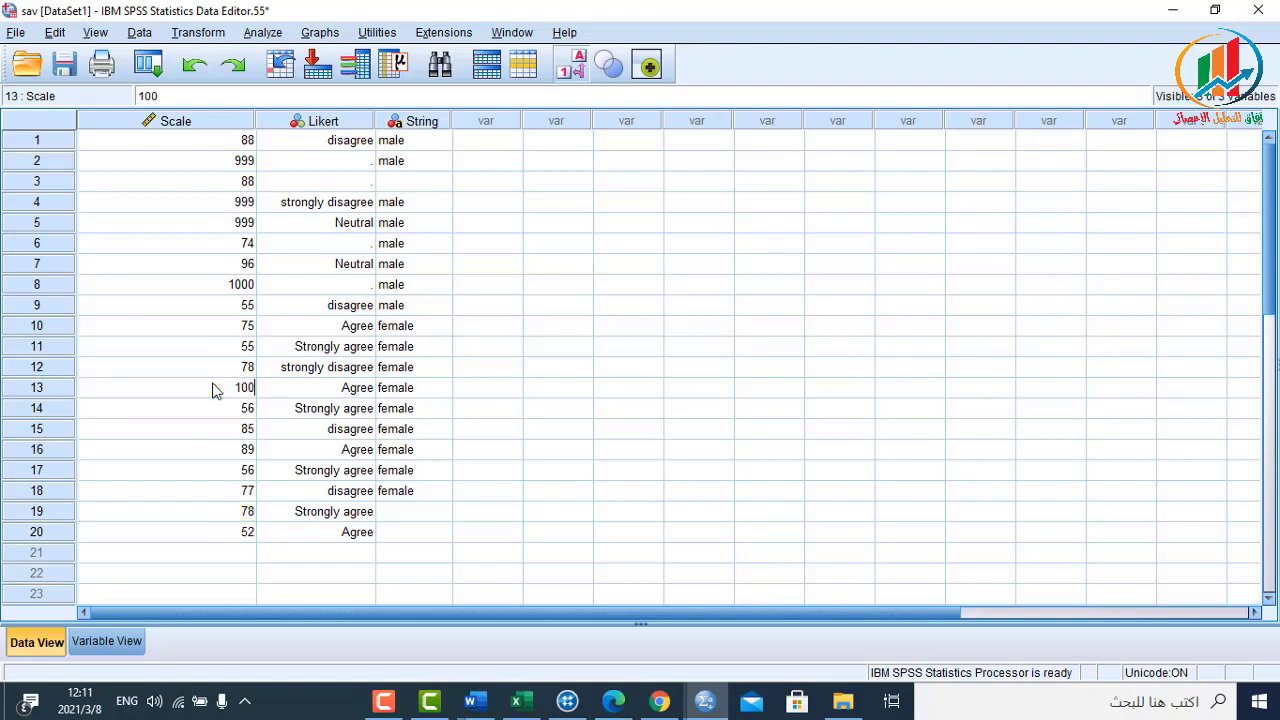
{"action": "type", "text": "0"}
{"action": "left_click", "coordinate": [628, 408]}
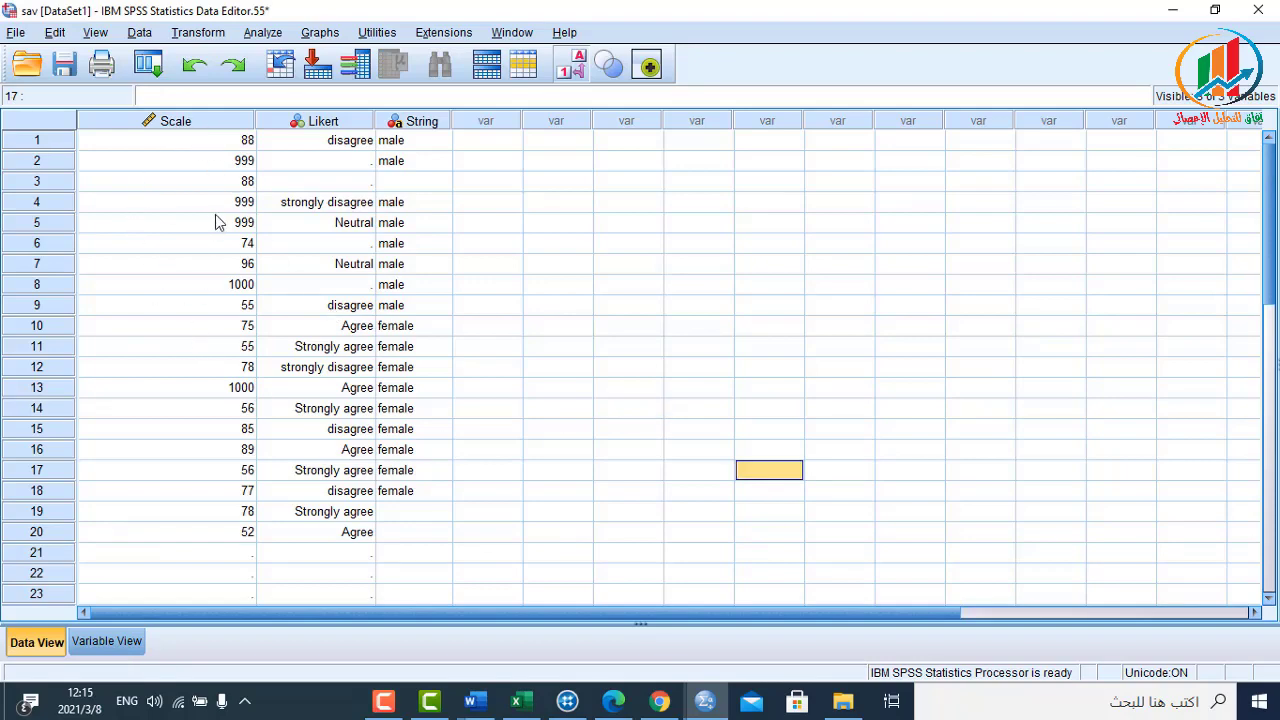
- Add 1000 as a second discrete missing value for the Scale variable and run descriptive statistics on its data column
{"action": "double_click", "coordinate": [223, 122]}
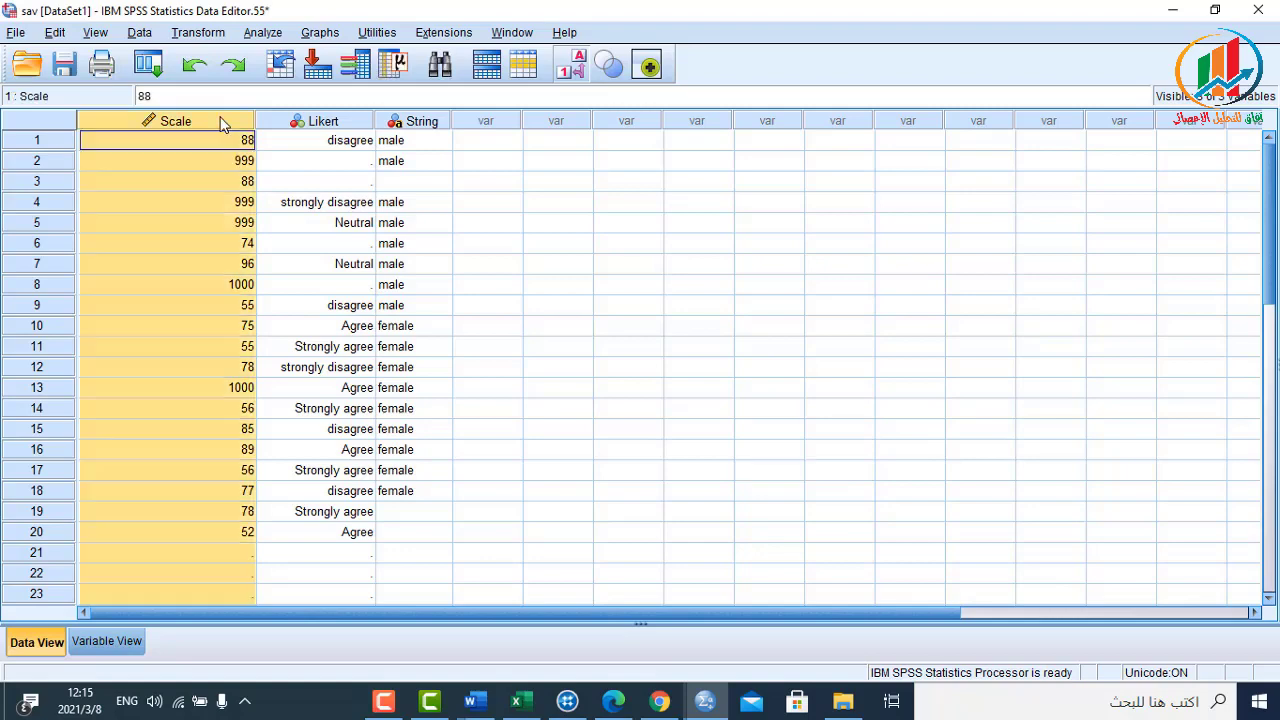
{"action": "left_click", "coordinate": [600, 116]}
{"action": "left_click", "coordinate": [627, 116]}
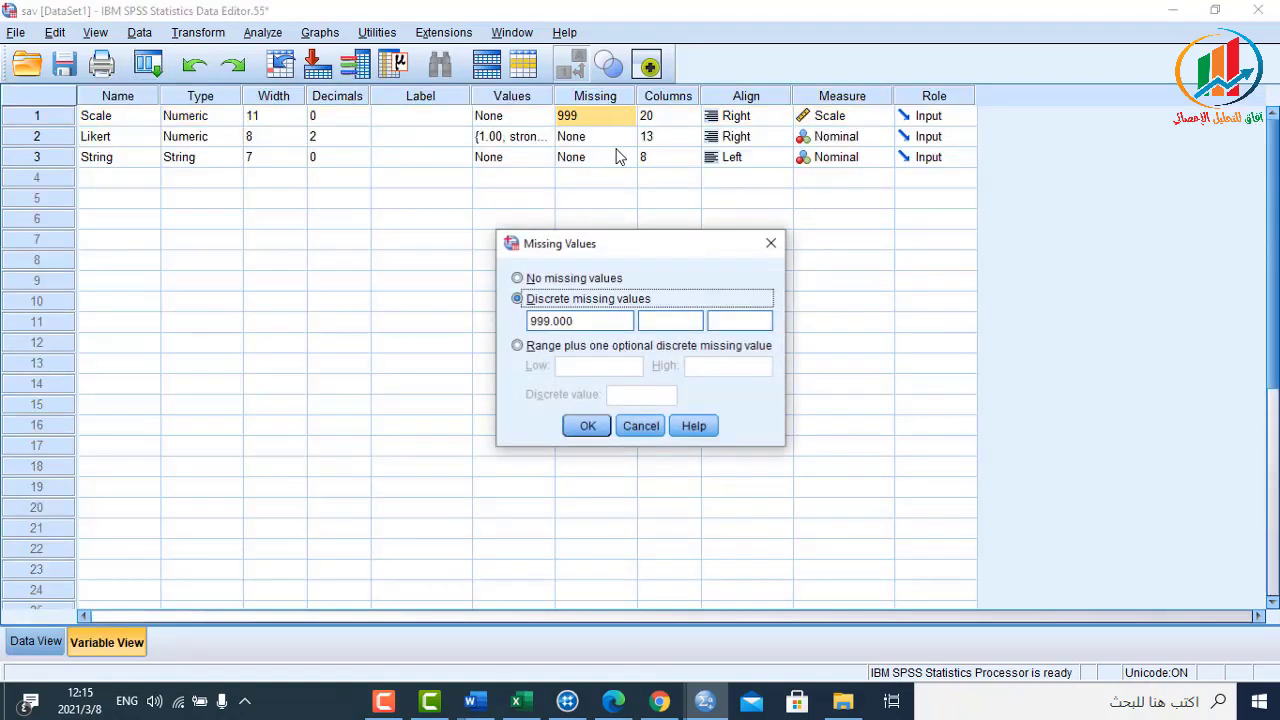
{"action": "left_click", "coordinate": [578, 328]}
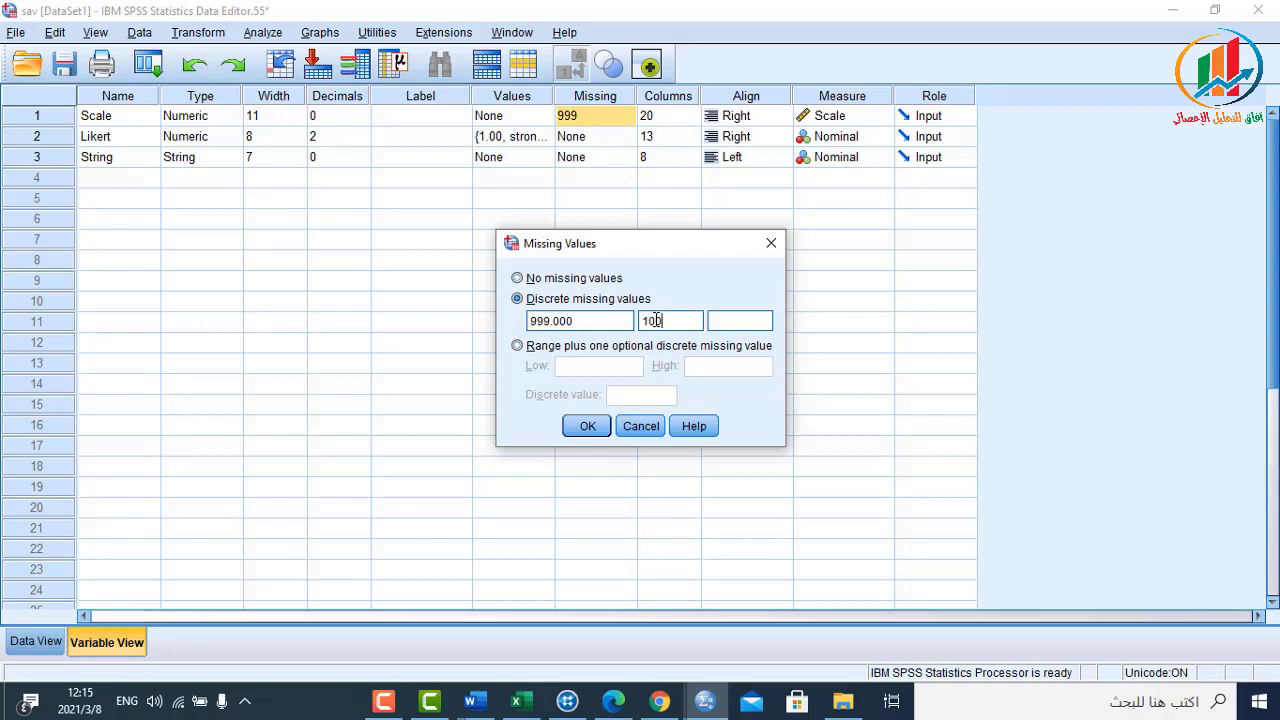
{"action": "left_click", "coordinate": [587, 426]}
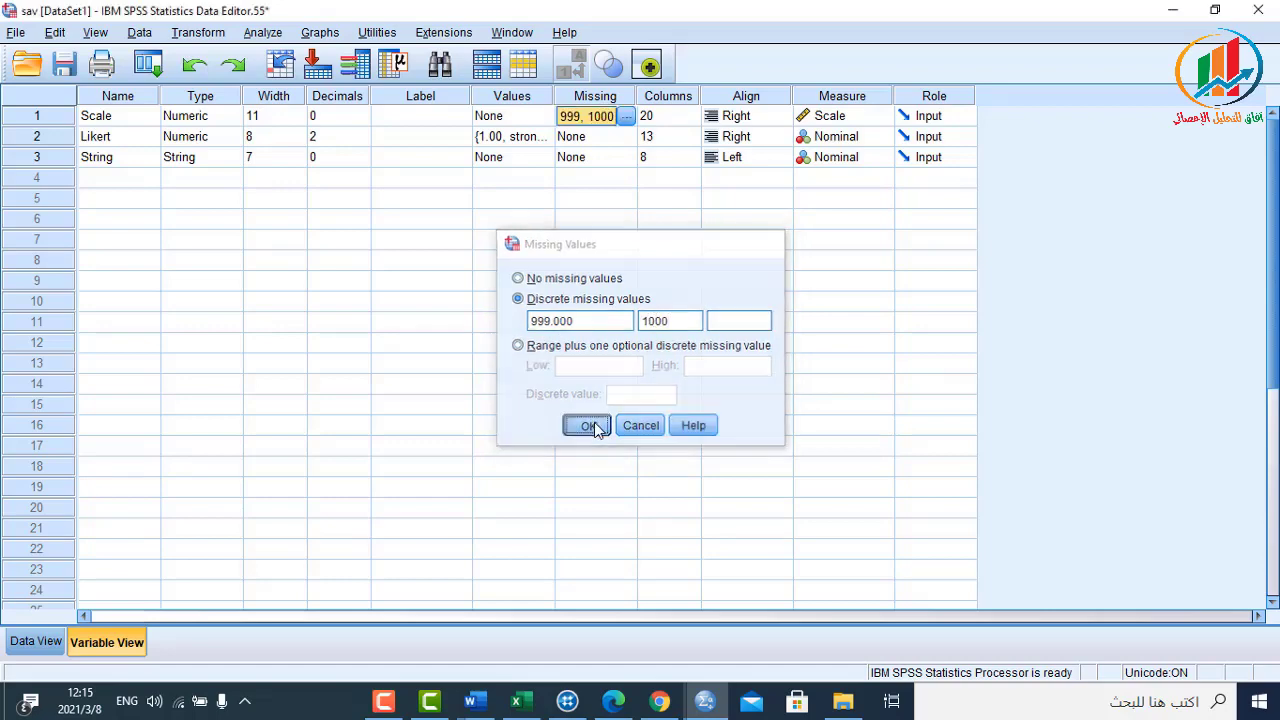
{"action": "double_click", "coordinate": [38, 118]}
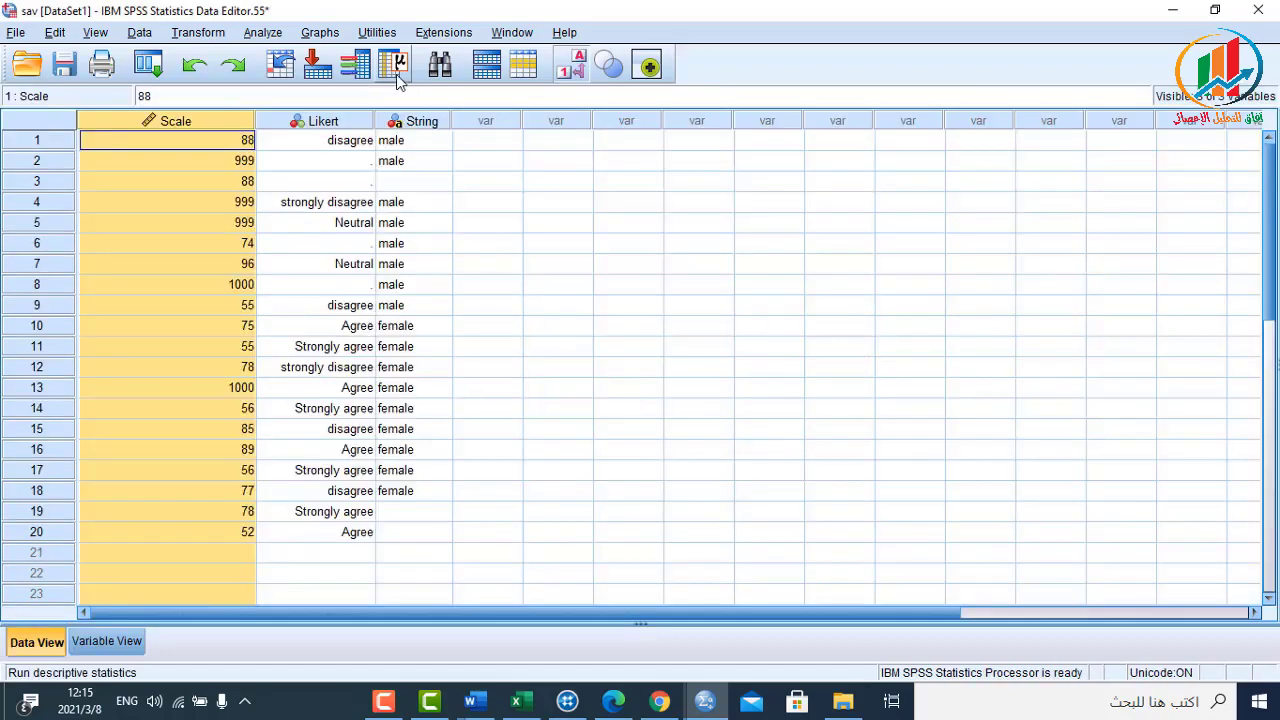
{"action": "left_click", "coordinate": [396, 74]}
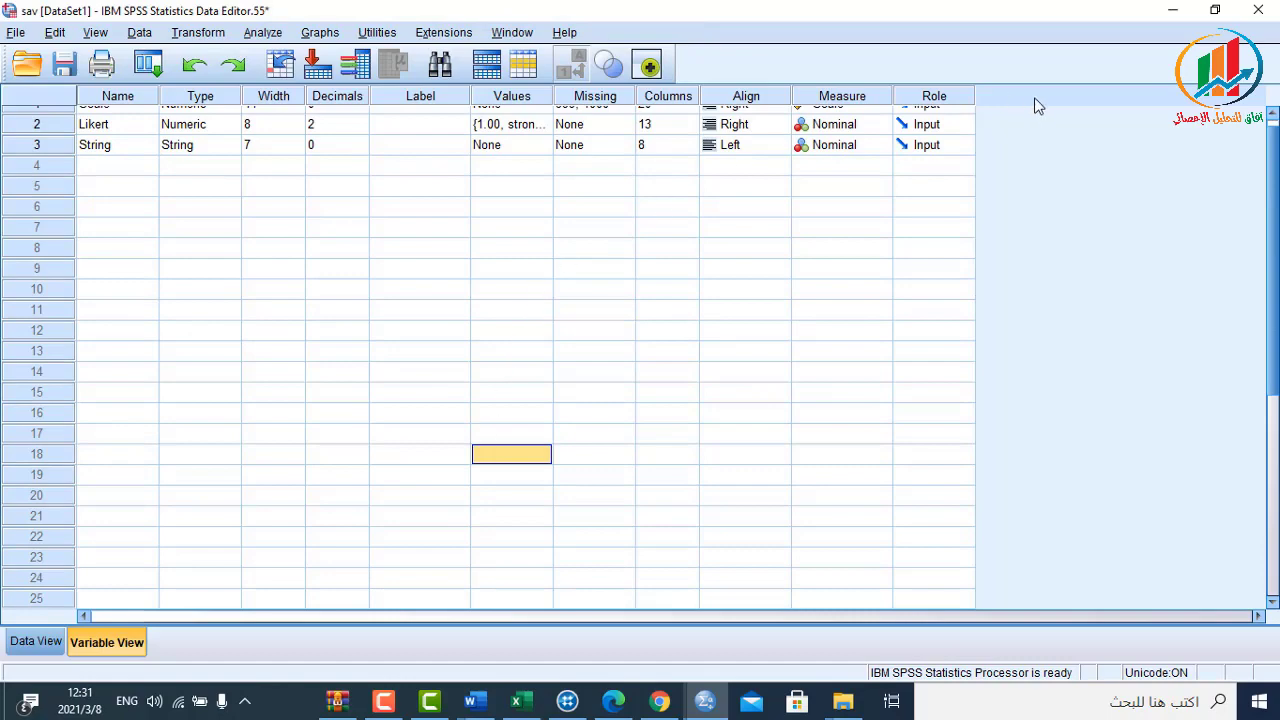
- Run descriptive statistics on the Likert variable and review its frequency table before returning to the variable definitions
{"action": "left_click_drag", "start_coordinate": [1270, 164], "coordinate": [1268, 135]}
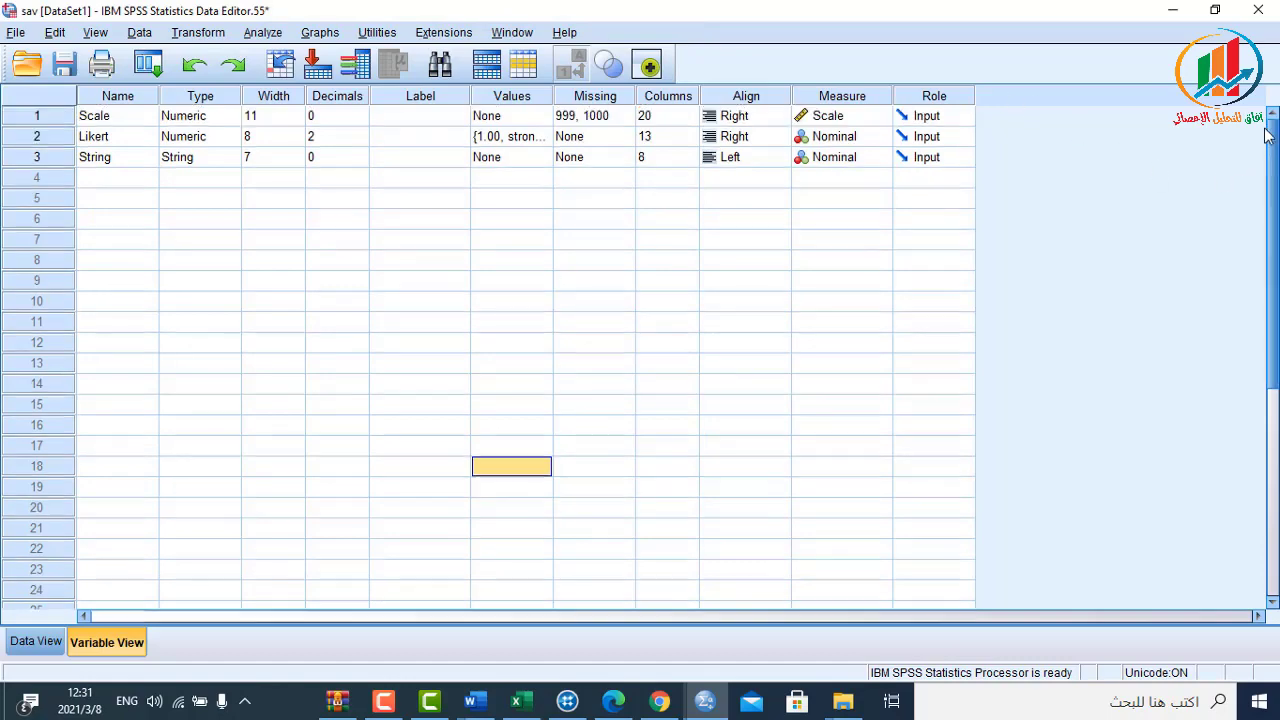
{"action": "left_click", "coordinate": [260, 303]}
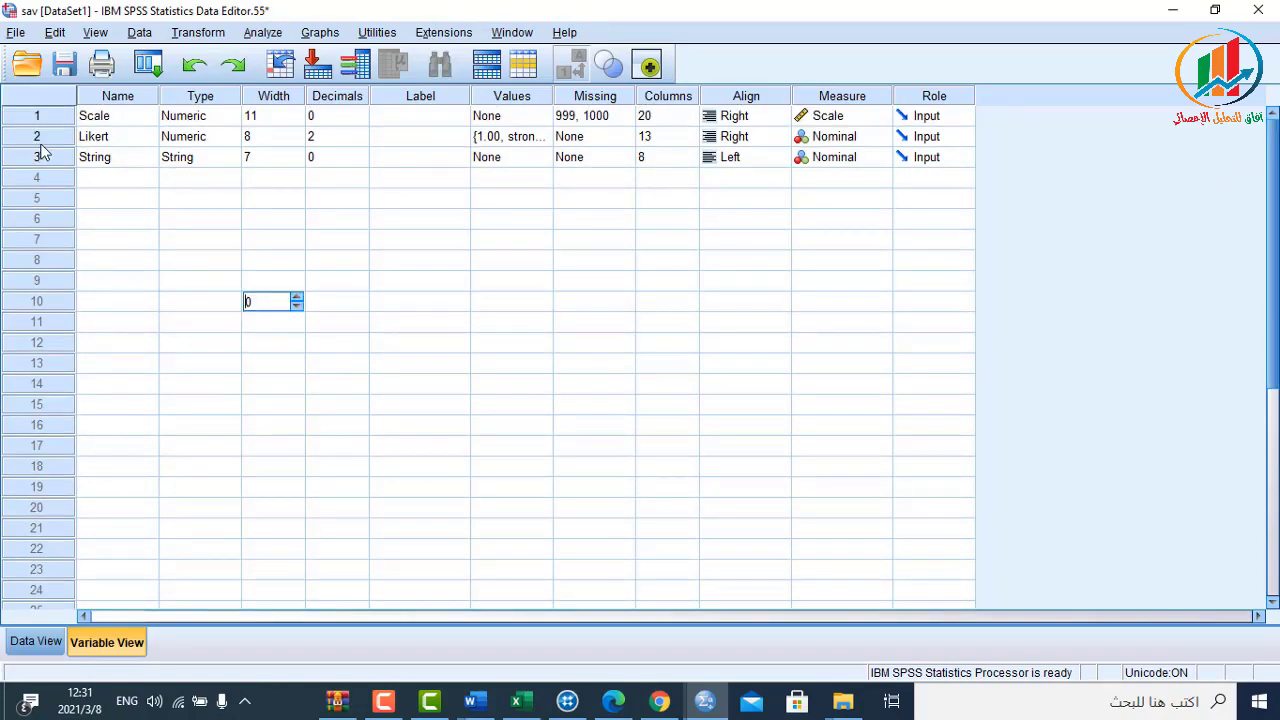
{"action": "left_click", "coordinate": [41, 145]}
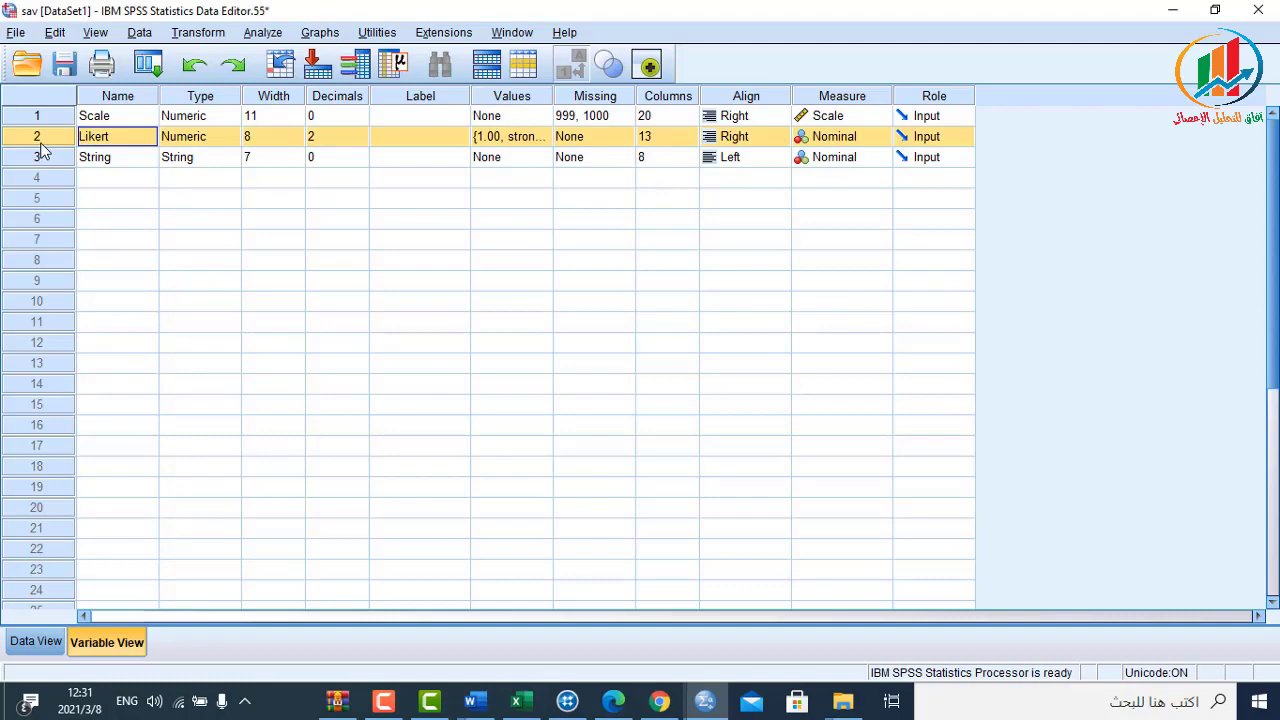
{"action": "left_click", "coordinate": [411, 68]}
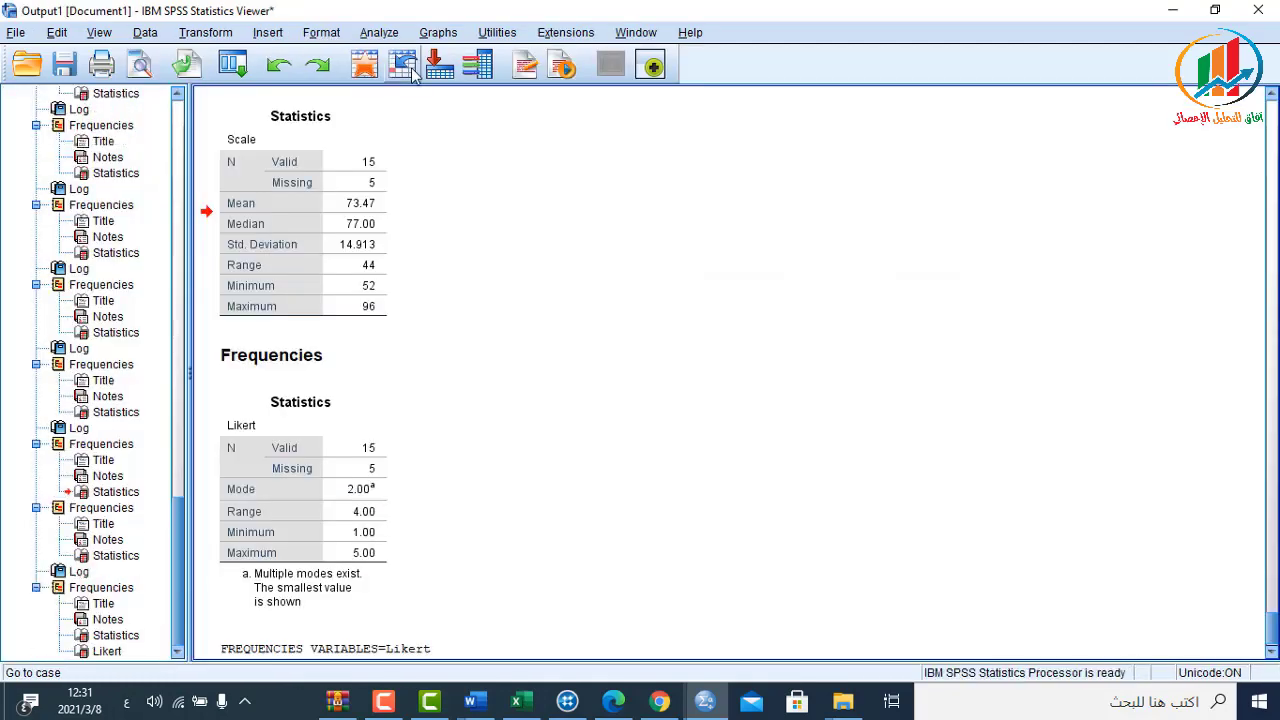
{"action": "scroll", "coordinate": [470, 338], "scroll_direction": "up", "scroll_amount": 1}
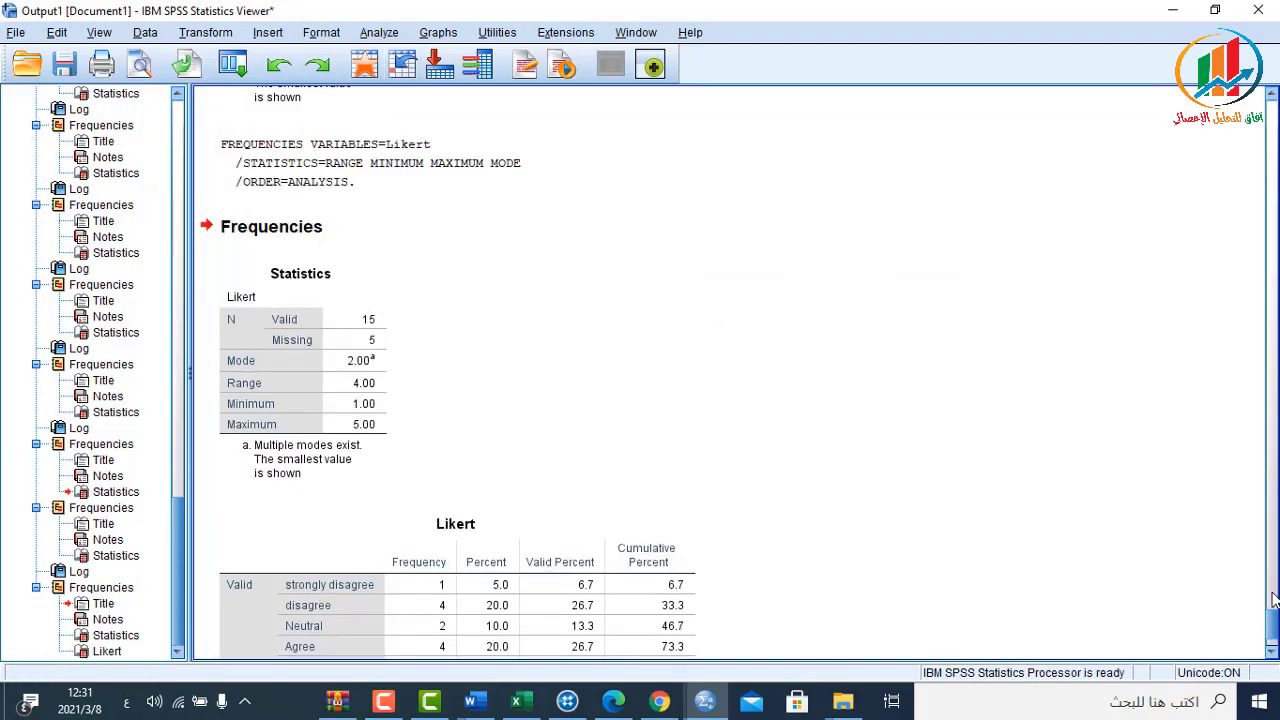
{"action": "scroll", "coordinate": [1272, 625], "scroll_direction": "down", "scroll_amount": 2}
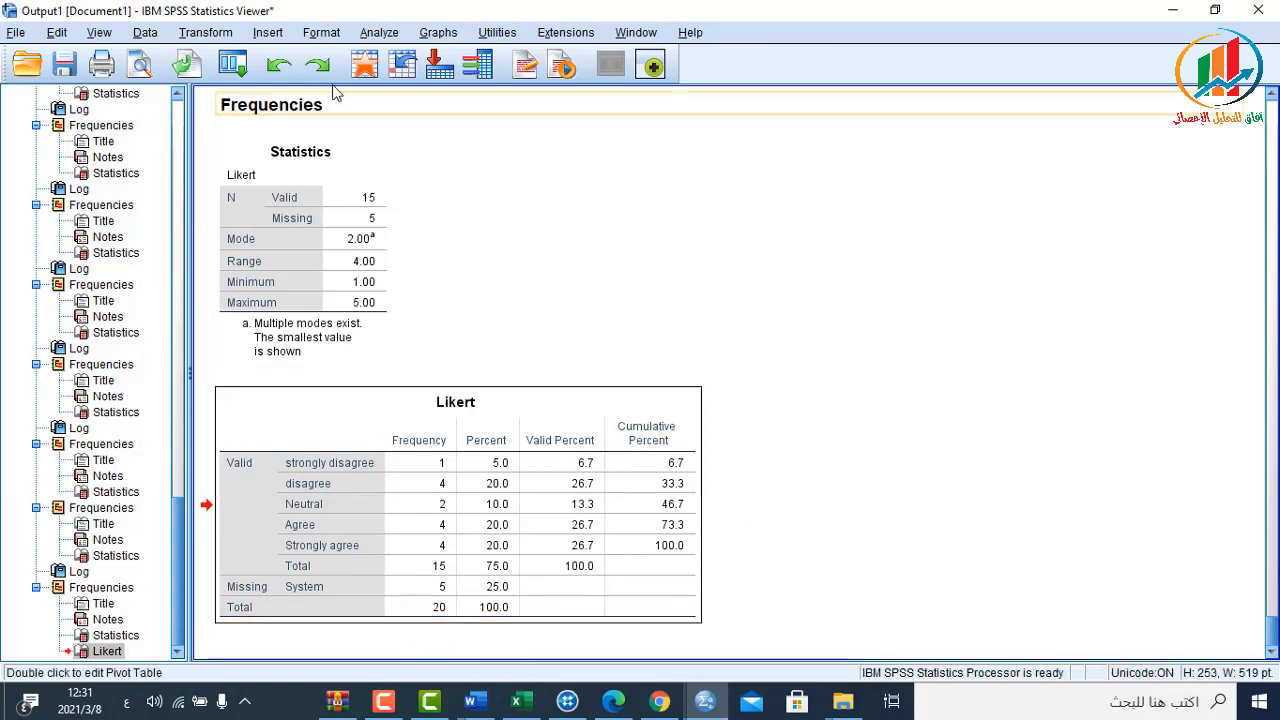
{"action": "left_click", "coordinate": [362, 65]}
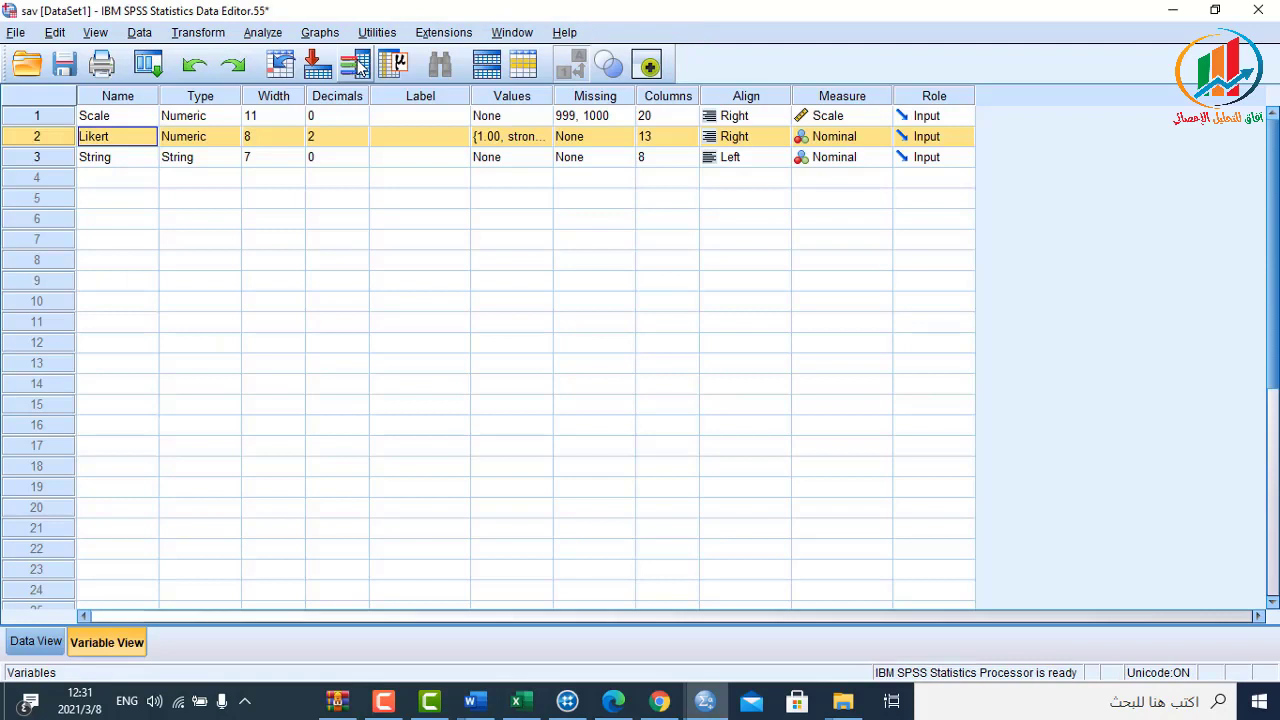
- Fill the empty Likert cells in rows 2, 3 and 4 with the codes 6, 7 and 8
{"action": "double_click", "coordinate": [62, 138]}
{"action": "left_click", "coordinate": [125, 166]}
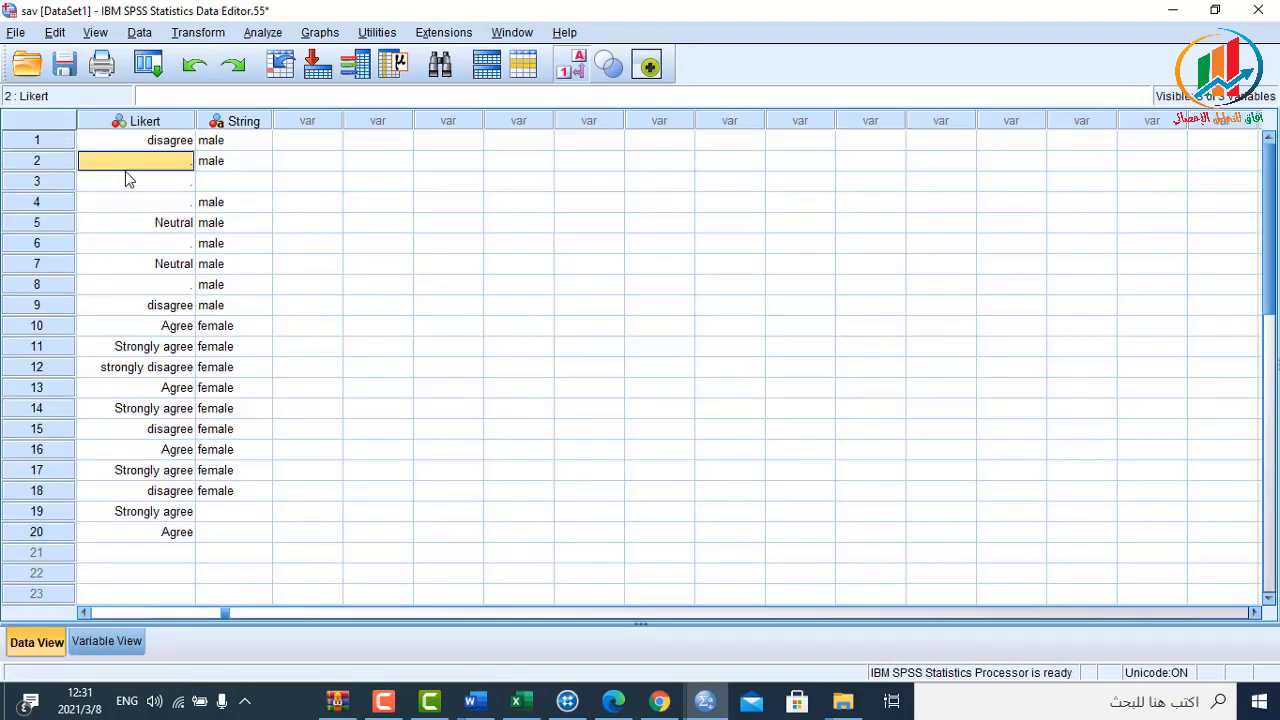
{"action": "type", "text": "6"}
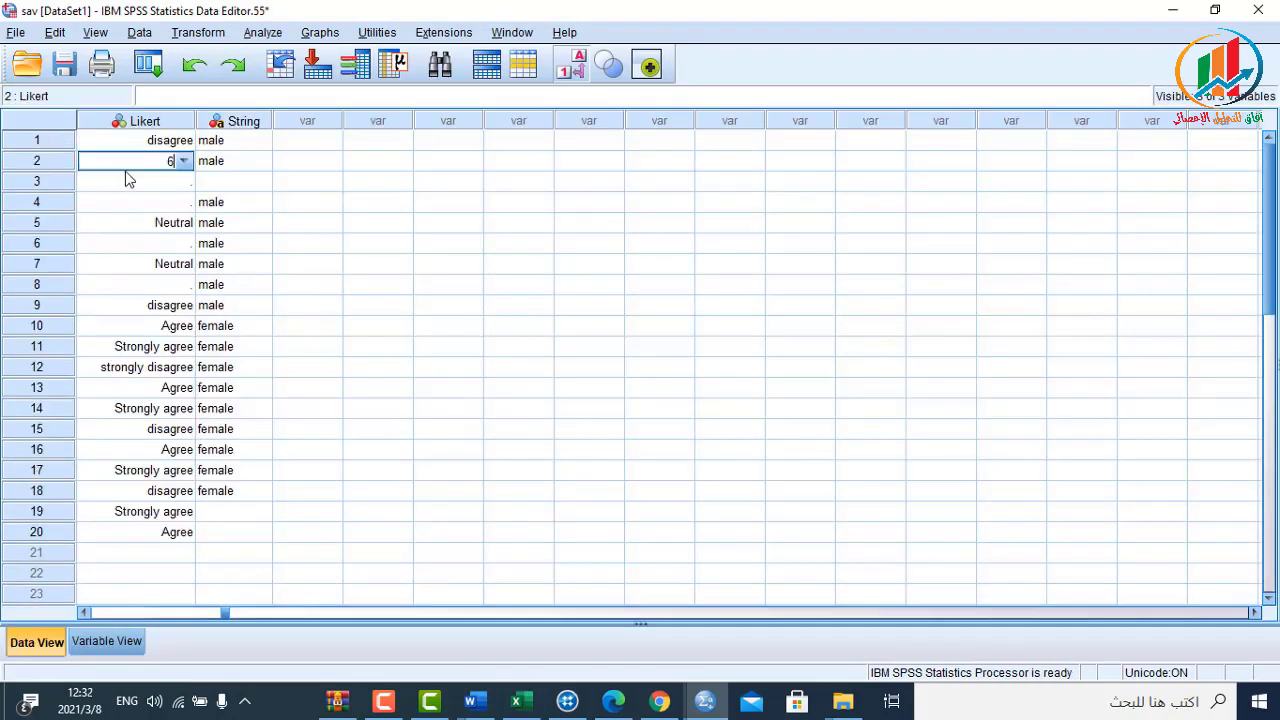
{"action": "key", "text": "Return"}
{"action": "type", "text": "7"}
{"action": "key", "text": "Return"}
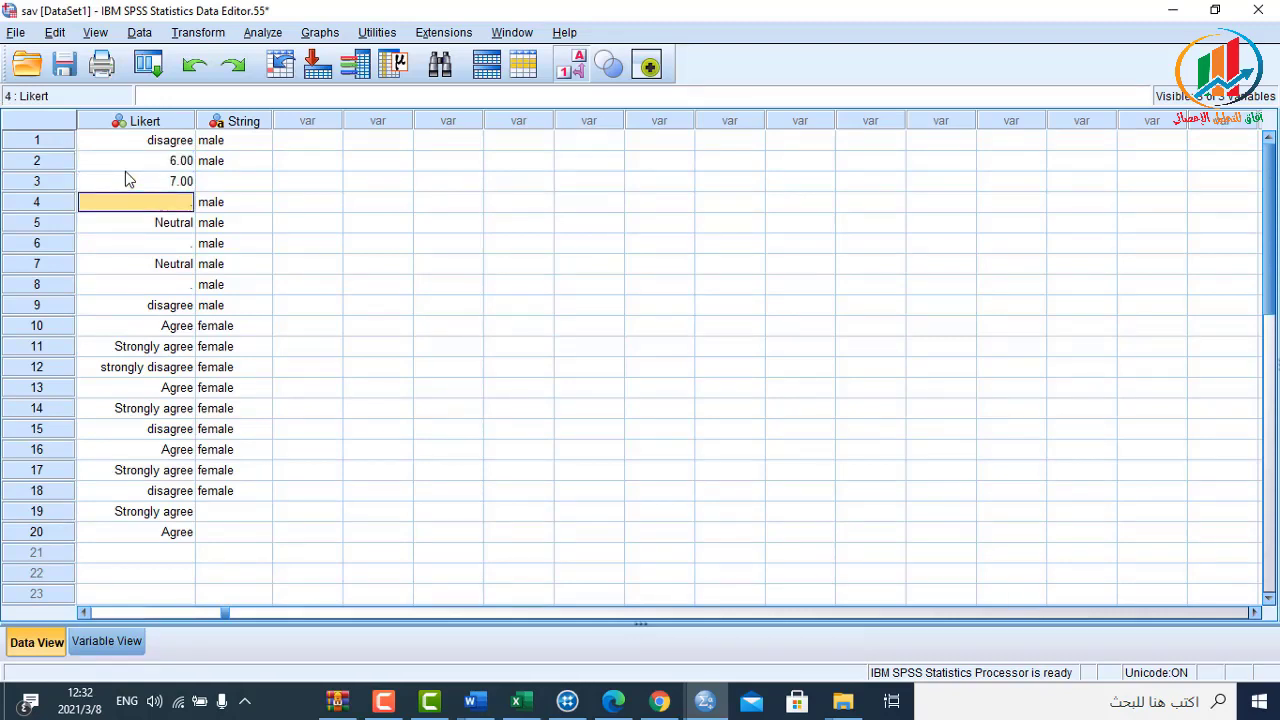
{"action": "type", "text": "5"}
{"action": "key", "text": "Return"}
{"action": "key", "text": "Up"}
{"action": "type", "text": "8"}
{"action": "key", "text": "Return"}
{"action": "key", "text": "Return"}
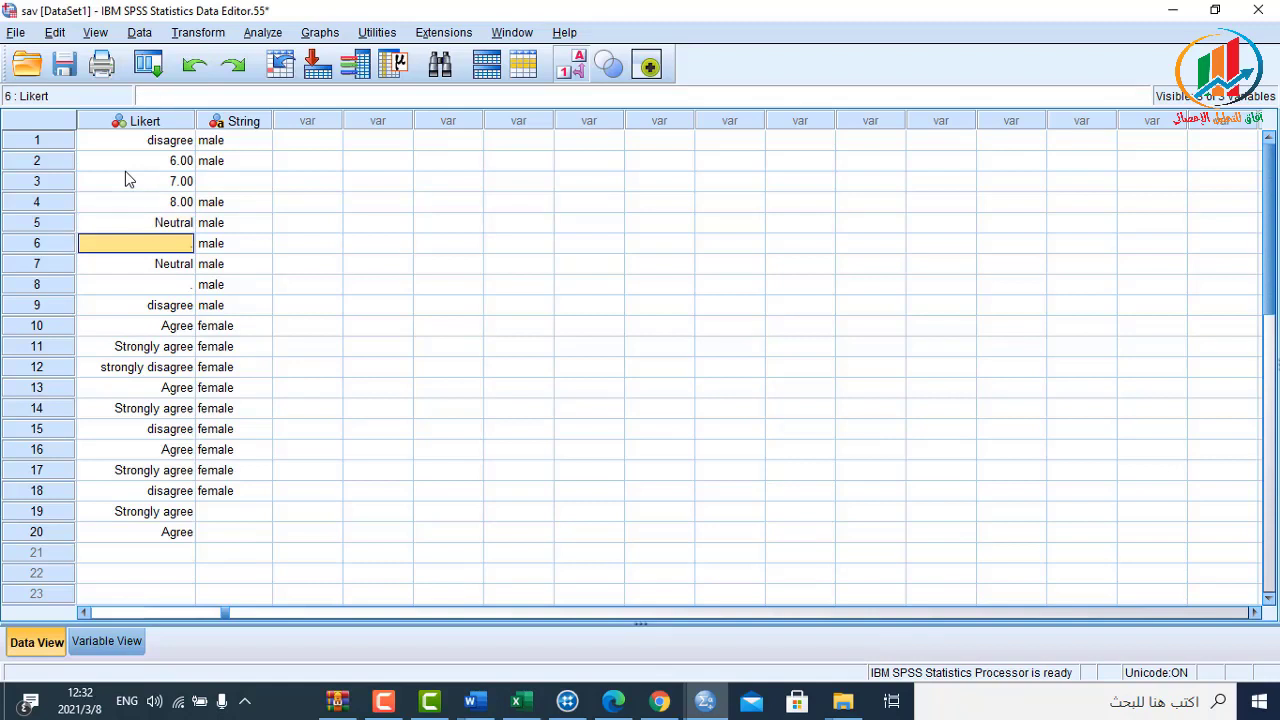
- Fill the empty Likert cells in rows 6 and 8 with the codes 0 and 7
{"action": "type", "text": "0"}
{"action": "key", "text": "Return"}
{"action": "key", "text": "Return"}
{"action": "type", "text": "7"}
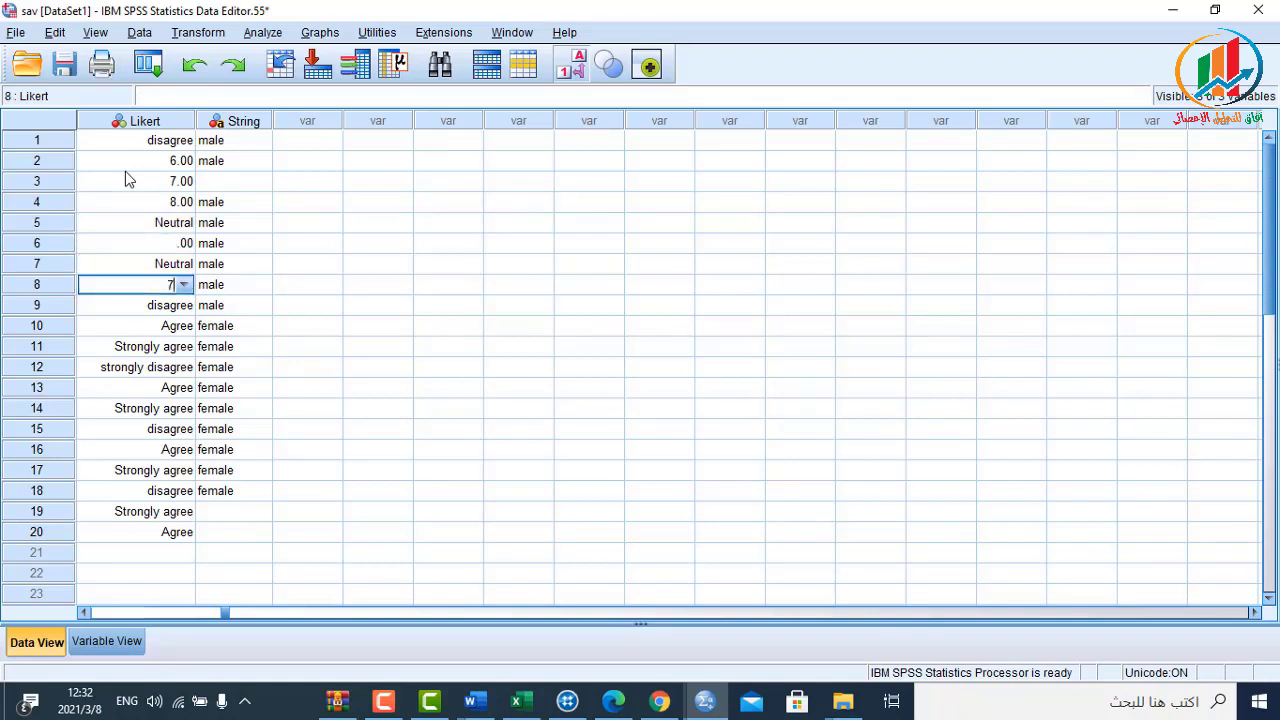
{"action": "left_click", "coordinate": [440, 182]}
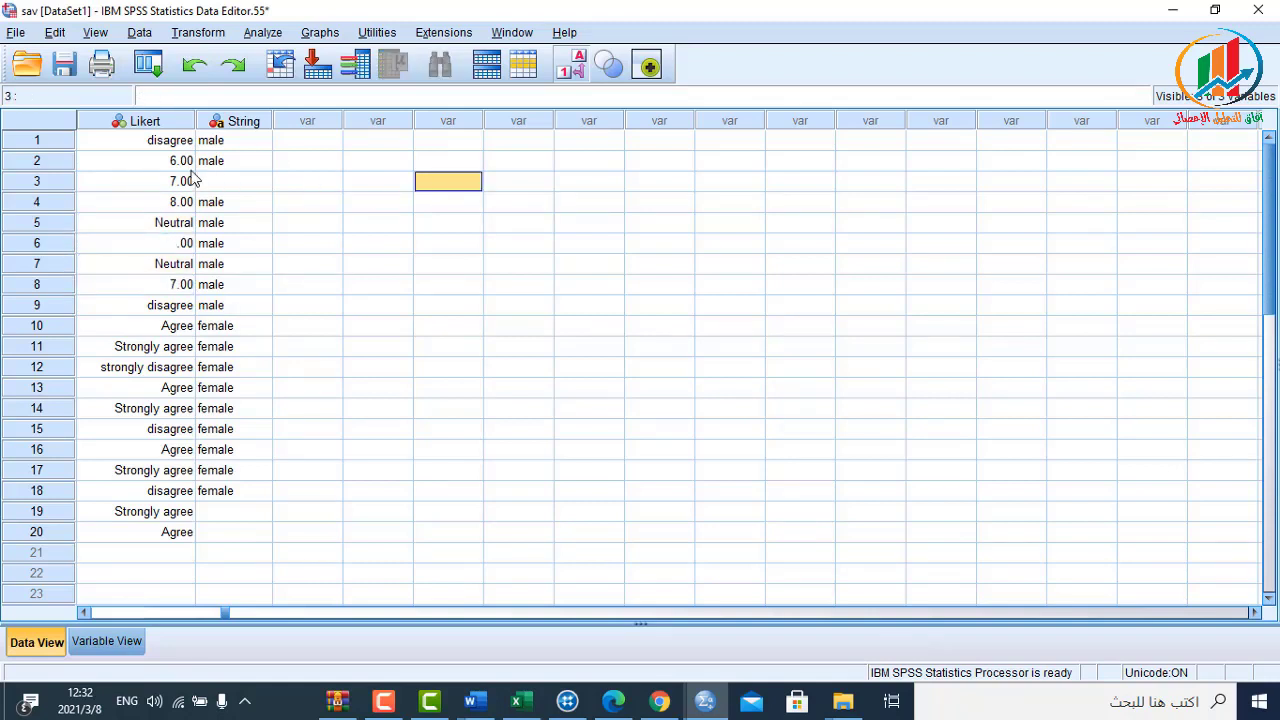
- Define the Likert variable's missing values as the range 6 to 8 plus the discrete value 0
{"action": "double_click", "coordinate": [171, 123]}
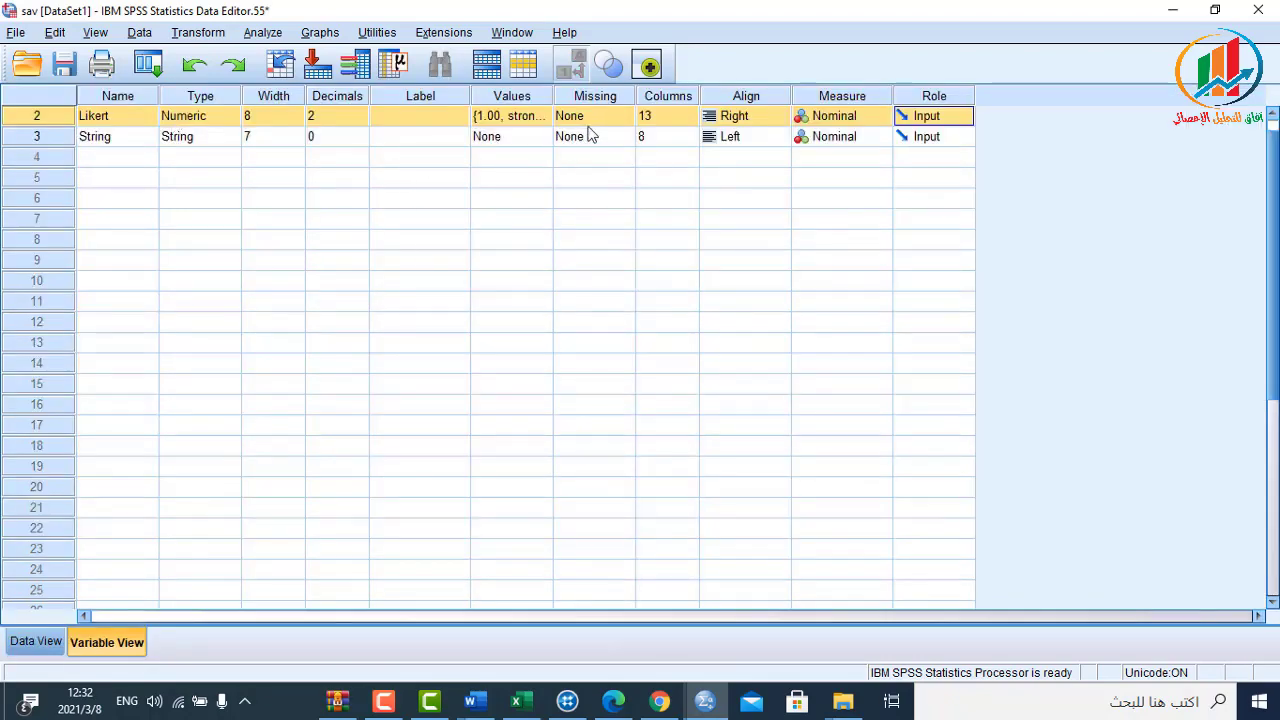
{"action": "left_click", "coordinate": [620, 117]}
{"action": "left_click", "coordinate": [626, 130]}
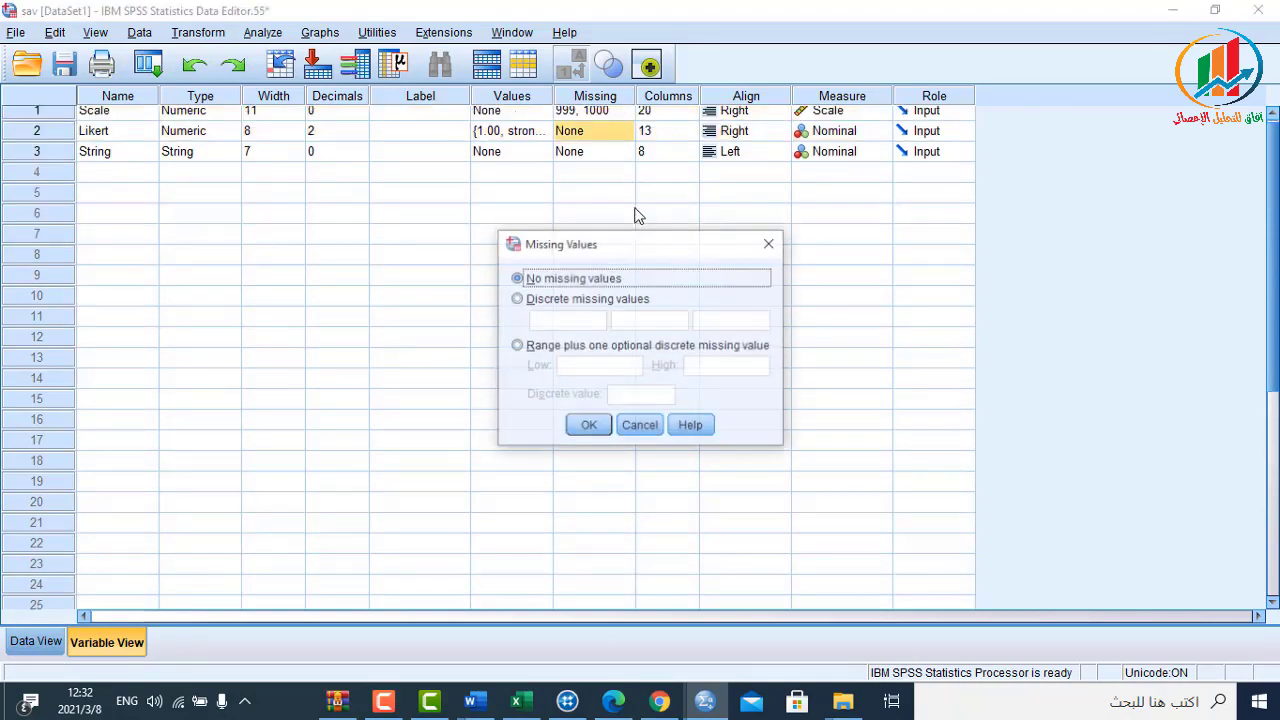
{"action": "left_click", "coordinate": [575, 347]}
{"action": "left_click", "coordinate": [574, 365]}
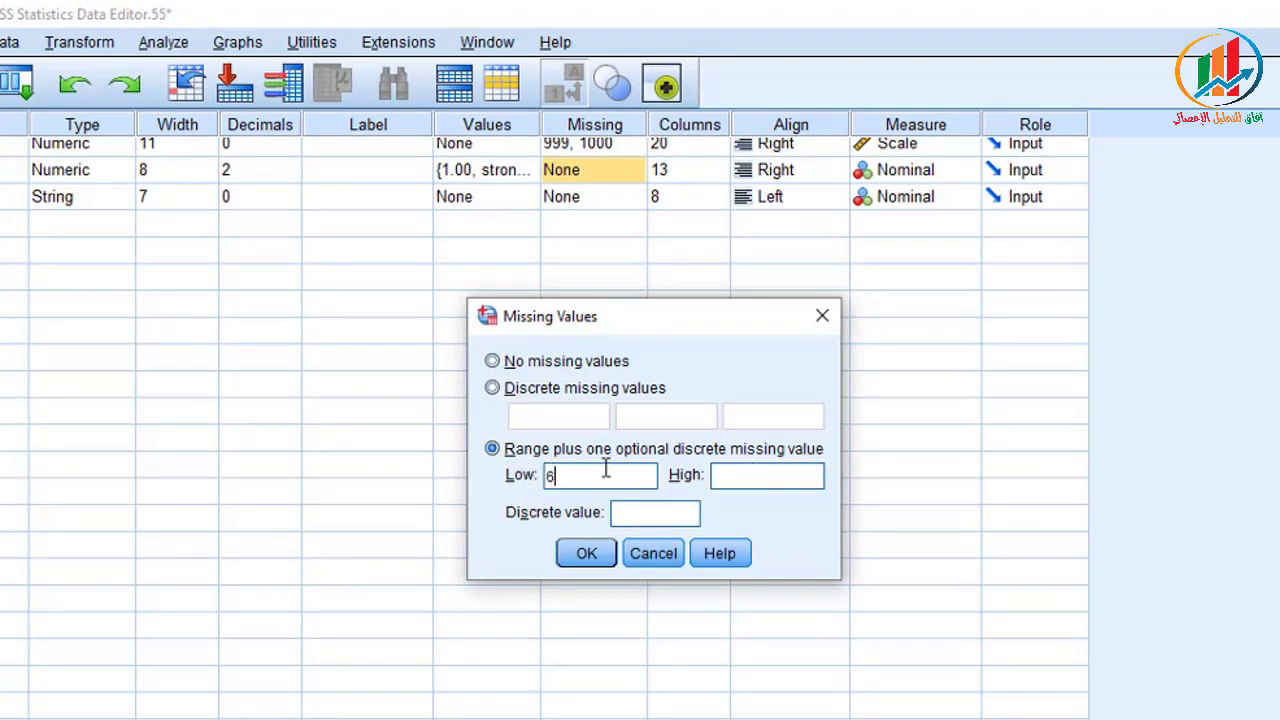
{"action": "left_click", "coordinate": [725, 477]}
{"action": "left_click", "coordinate": [655, 514]}
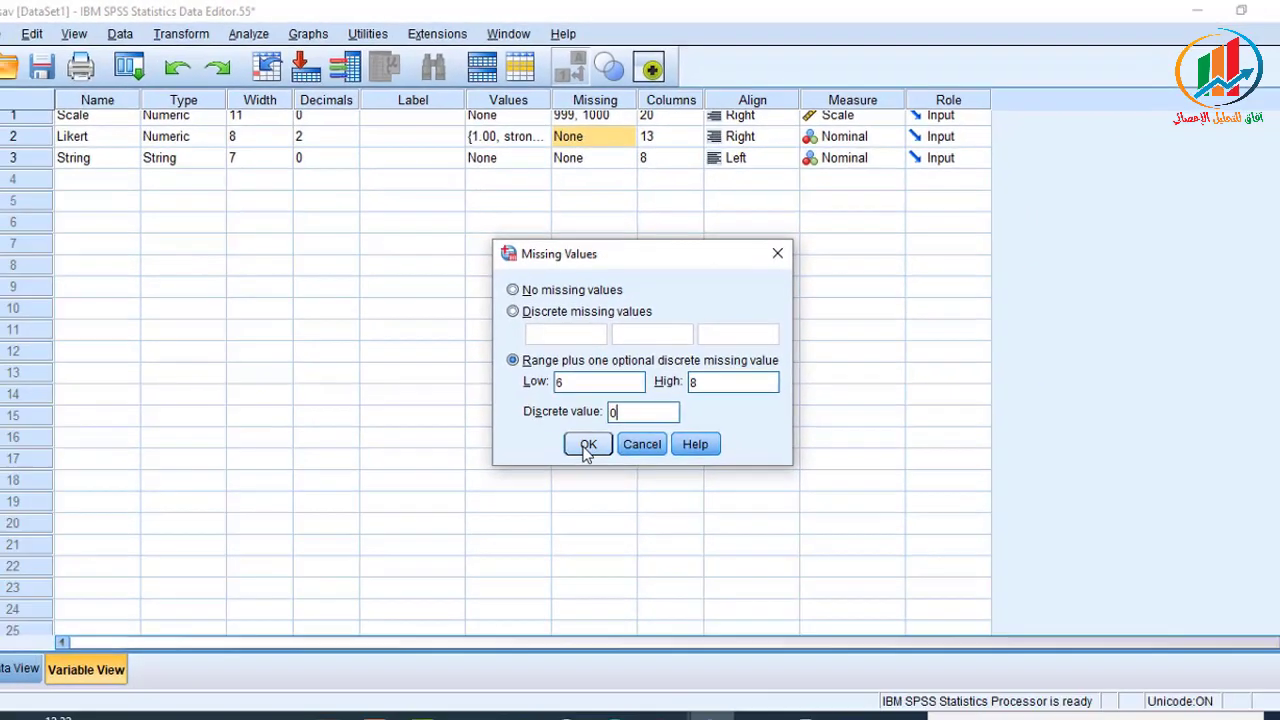
{"action": "left_click", "coordinate": [586, 553]}
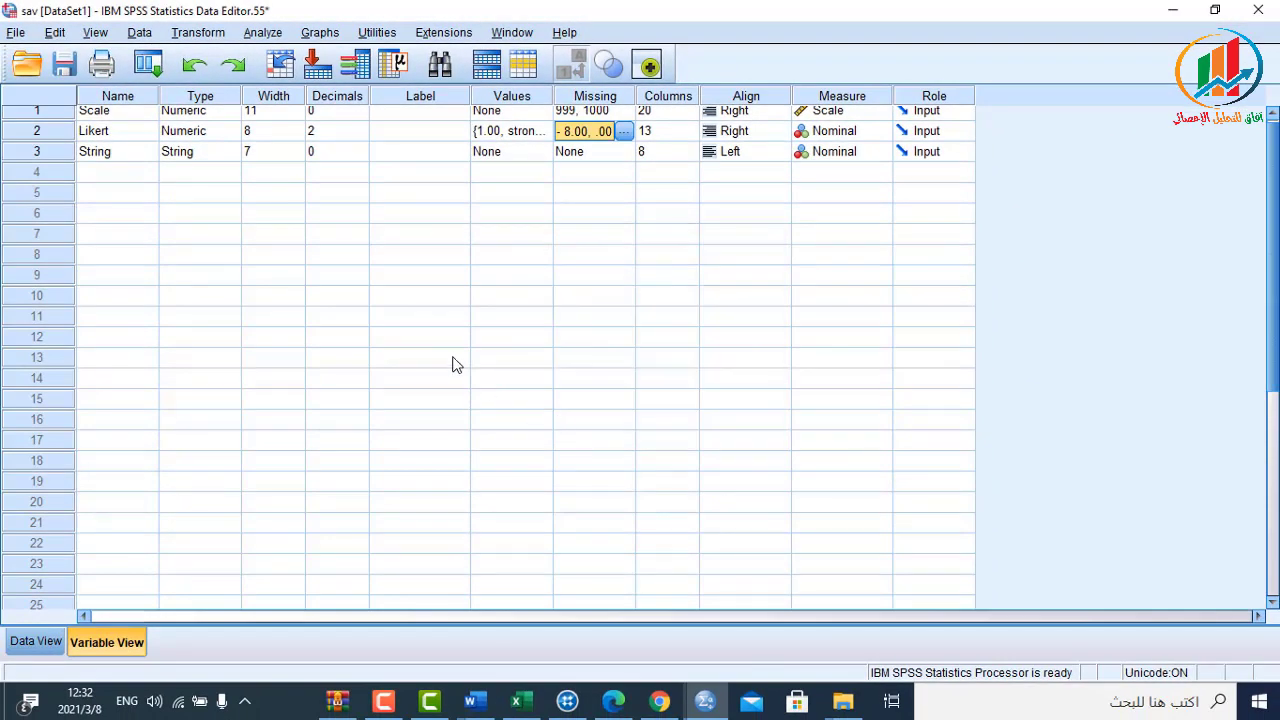
- Rerun descriptive statistics on the Likert data column, examine the missing codes in its frequency table and return to the data
{"action": "double_click", "coordinate": [29, 134]}
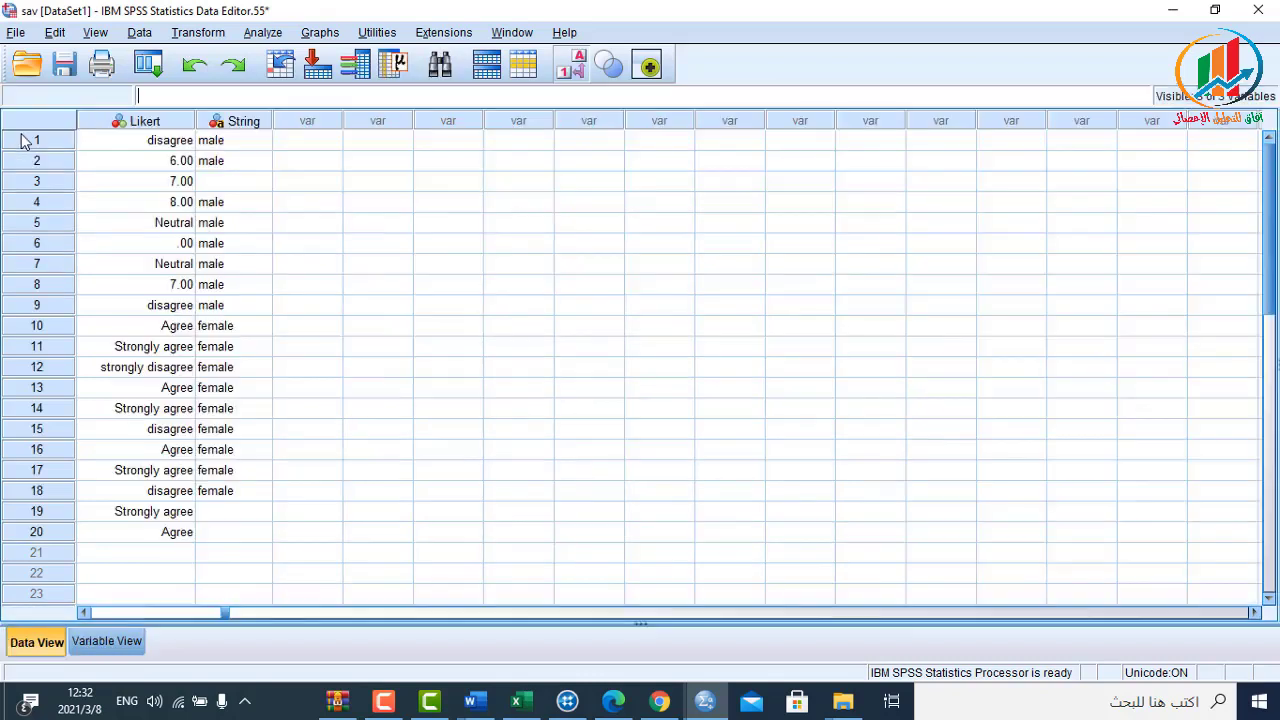
{"action": "left_click", "coordinate": [158, 121]}
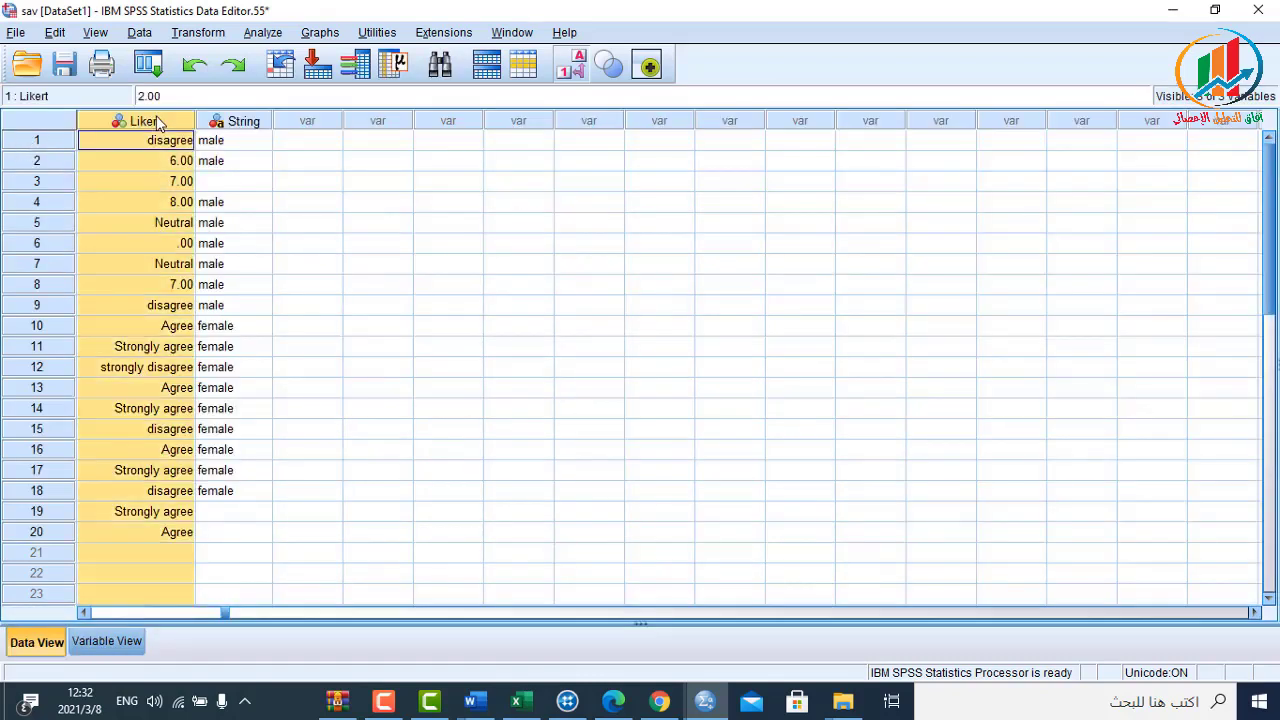
{"action": "left_click", "coordinate": [398, 67]}
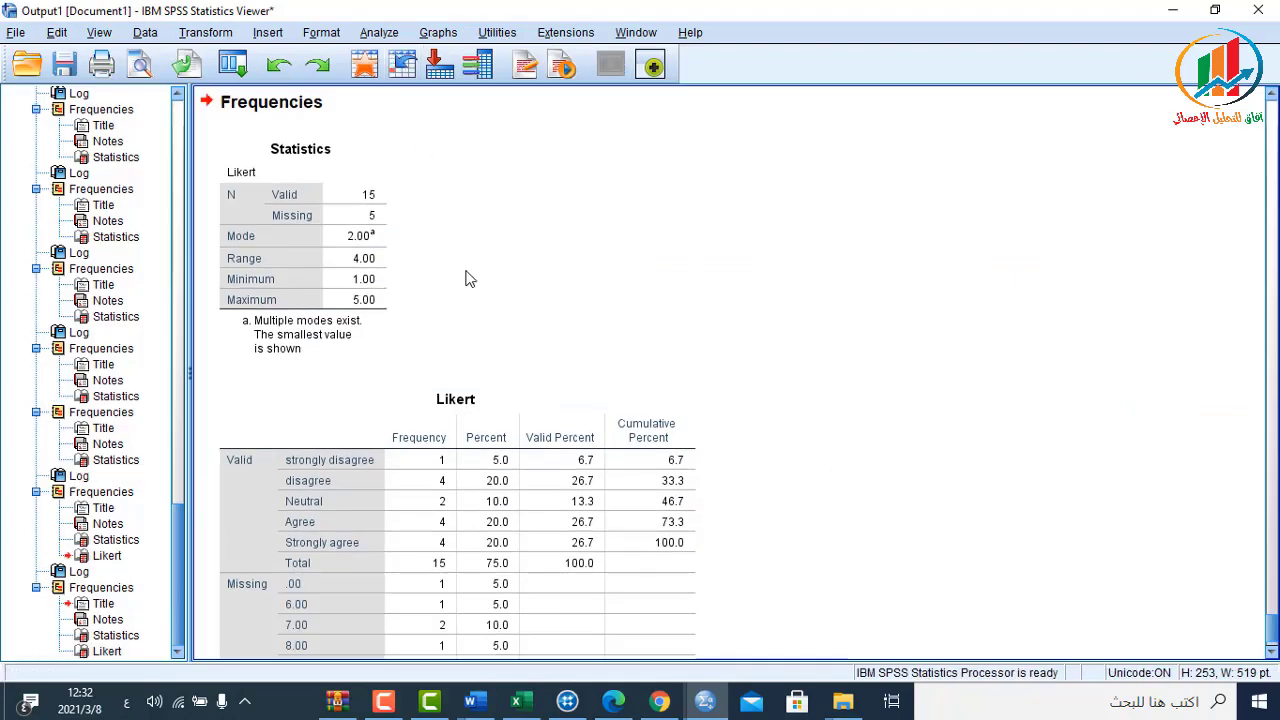
{"action": "scroll", "coordinate": [383, 480], "scroll_direction": "down", "scroll_amount": 2}
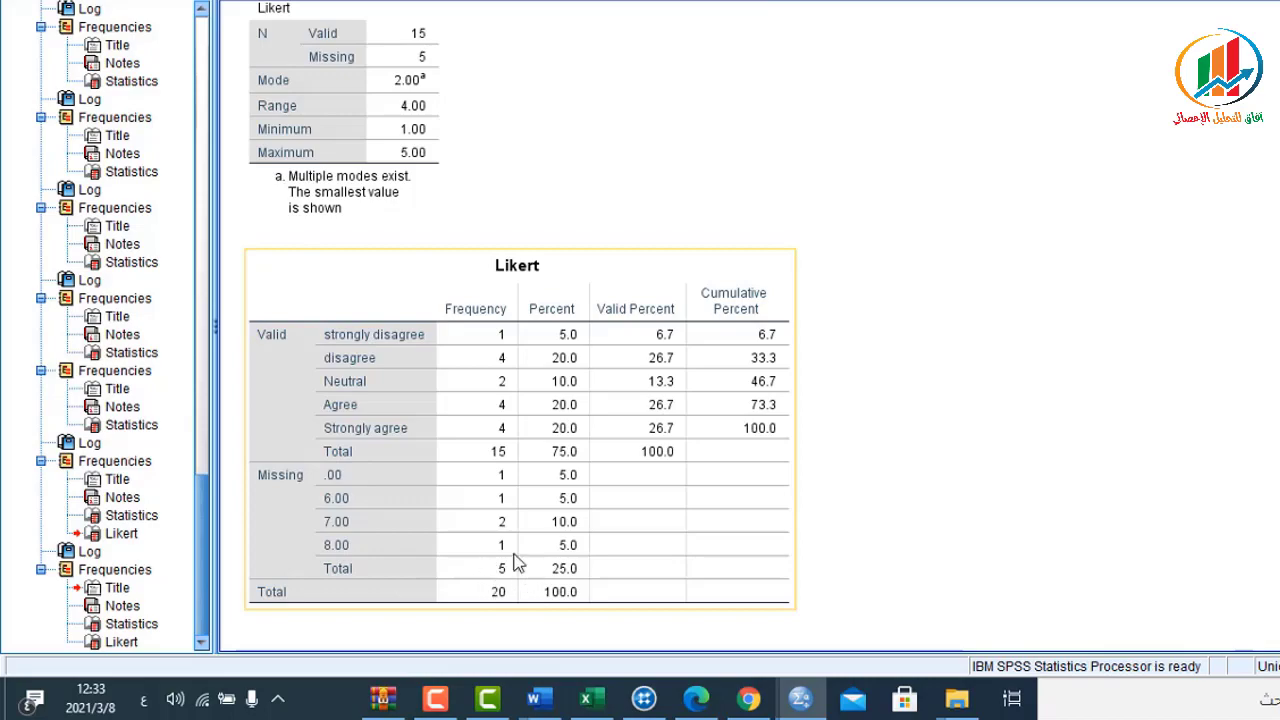
{"action": "left_click", "coordinate": [498, 595]}
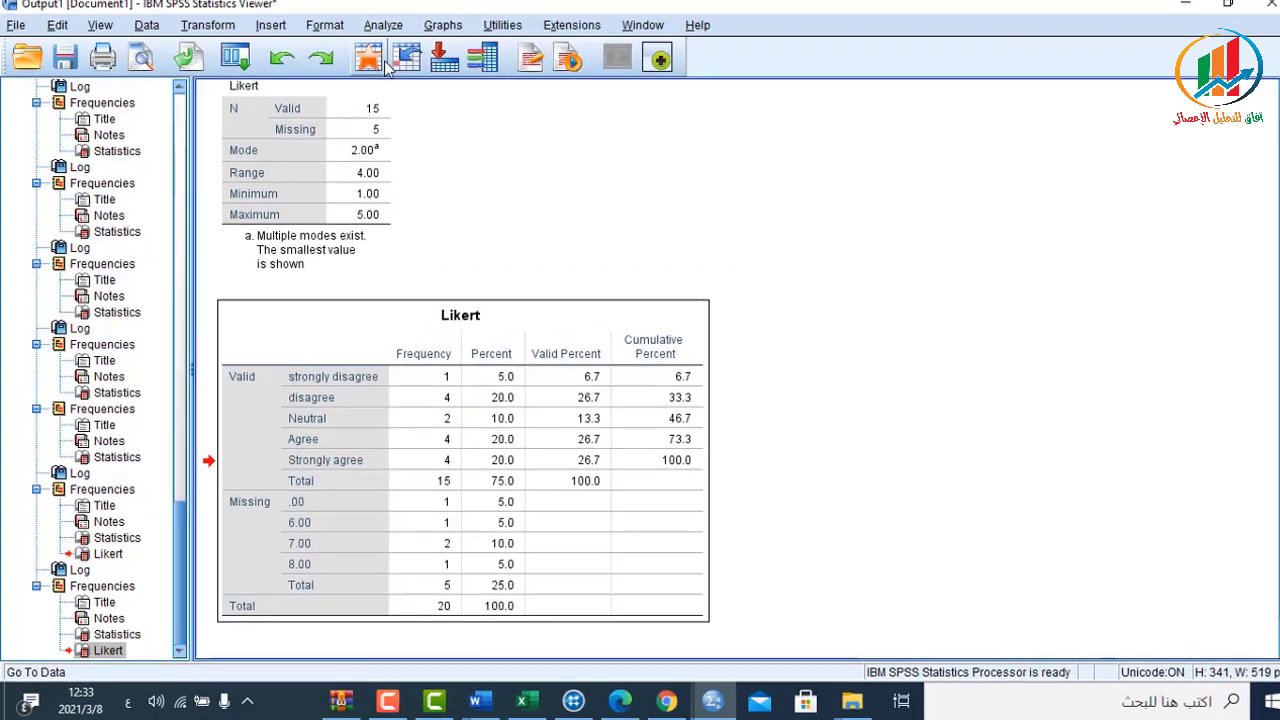
{"action": "left_click", "coordinate": [386, 62]}
{"action": "left_click", "coordinate": [375, 201]}
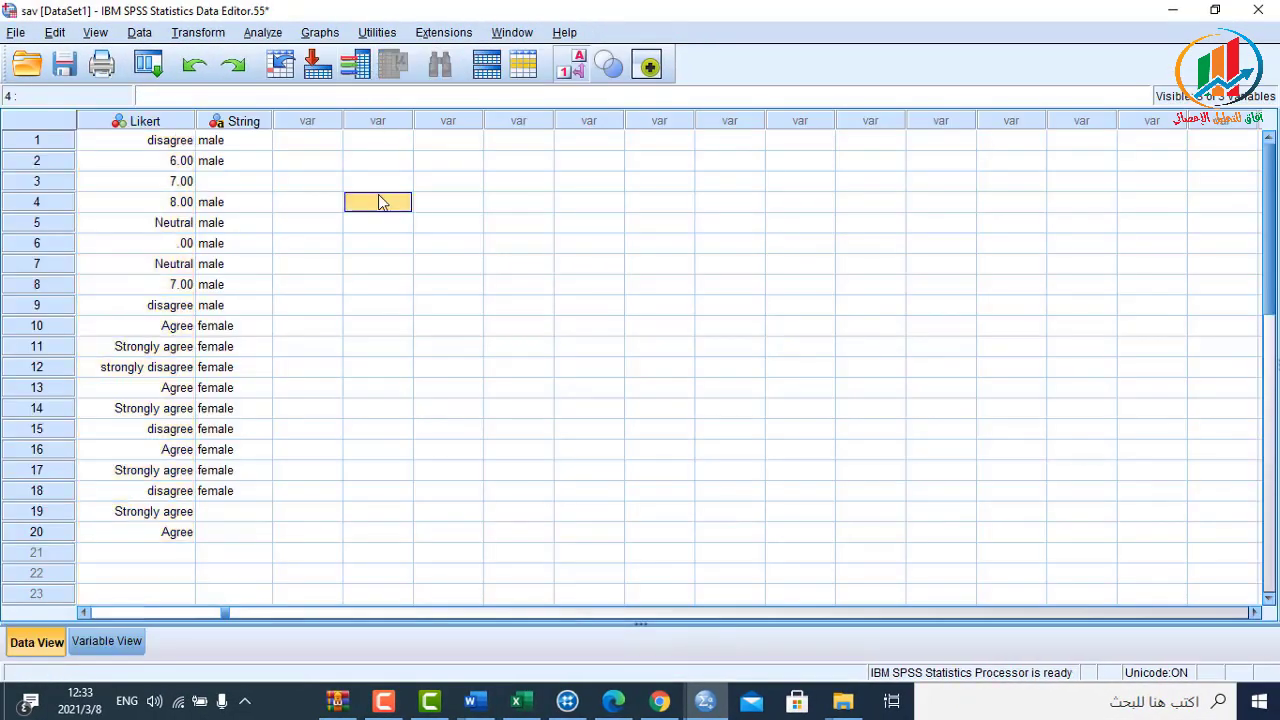
- Run descriptive statistics on the String data column, examine how its frequency table treats empty cells and return to the data
{"action": "left_click", "coordinate": [247, 121]}
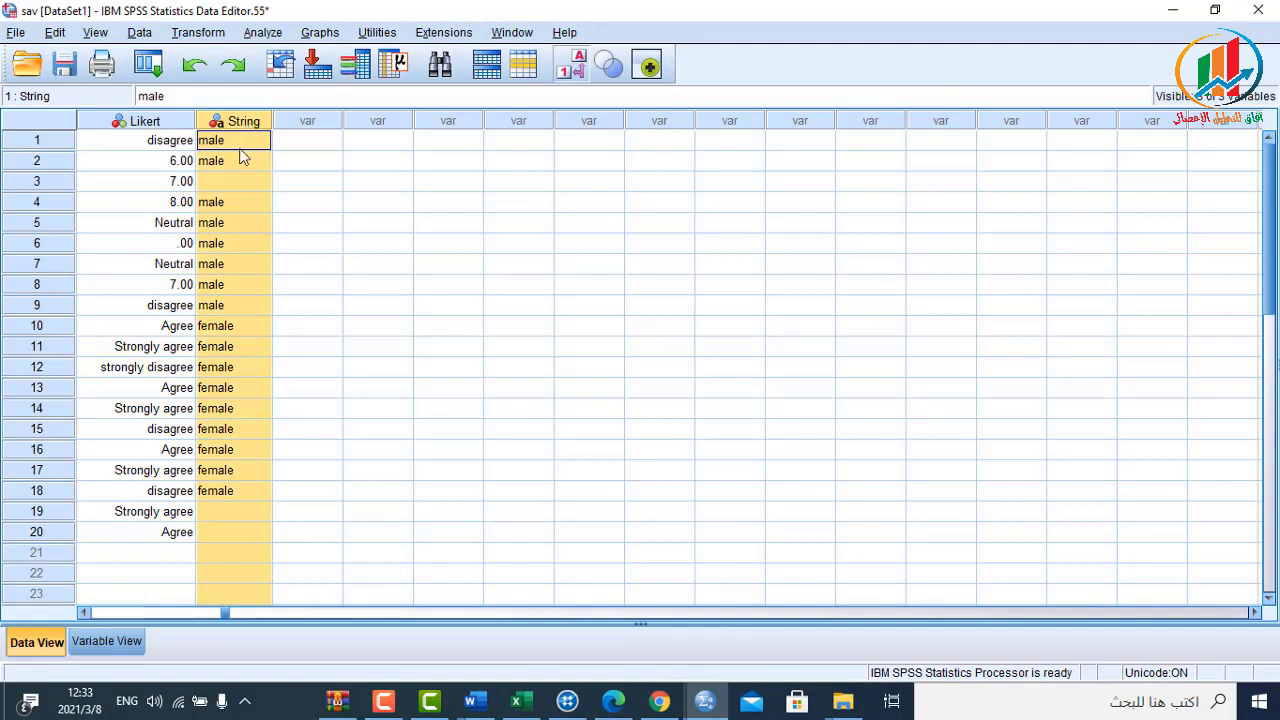
{"action": "scroll", "coordinate": [247, 200], "scroll_direction": "down", "scroll_amount": 1}
{"action": "scroll", "coordinate": [260, 145], "scroll_direction": "up", "scroll_amount": 1}
{"action": "left_click", "coordinate": [377, 243]}
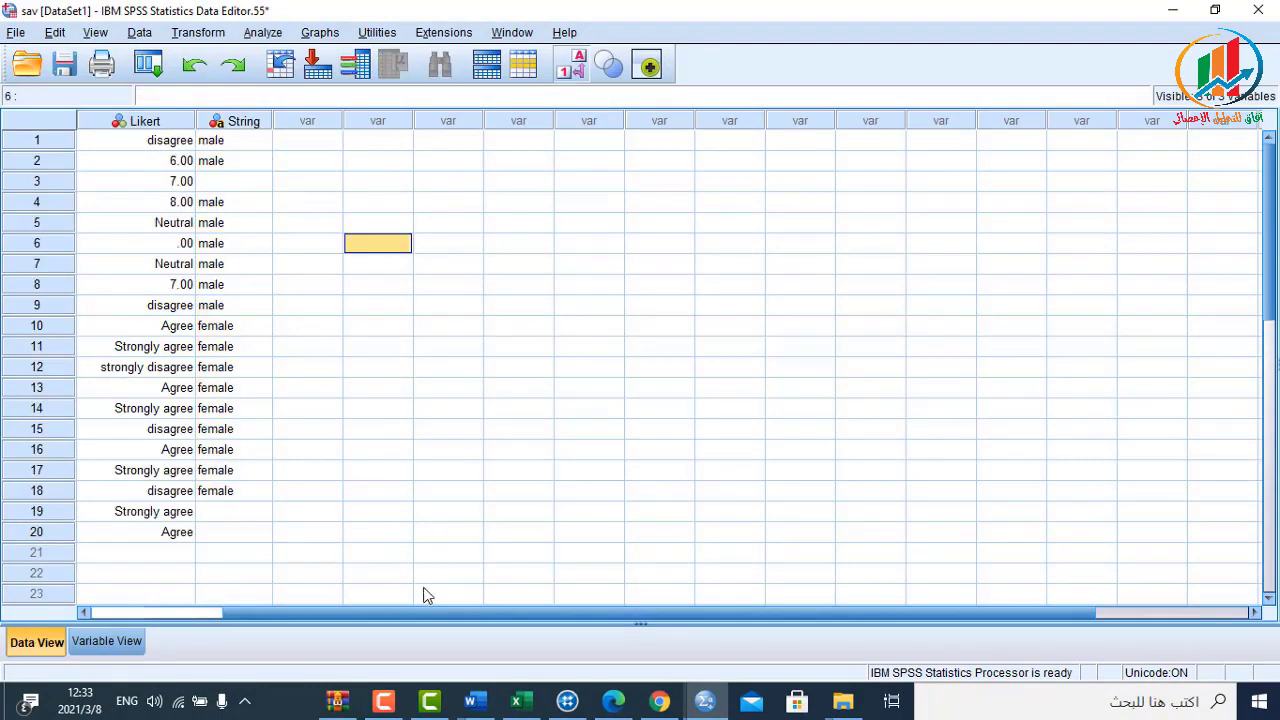
{"action": "left_click_drag", "start_coordinate": [424, 610], "coordinate": [348, 620]}
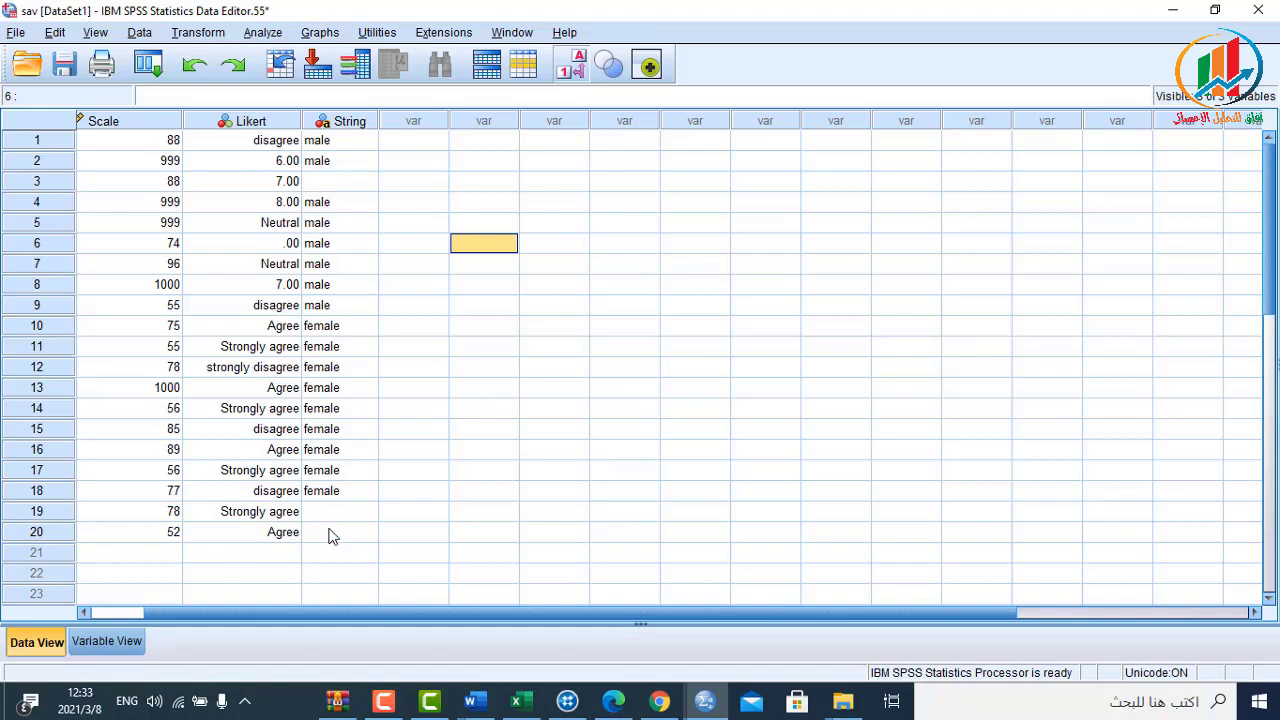
{"action": "left_click", "coordinate": [335, 122]}
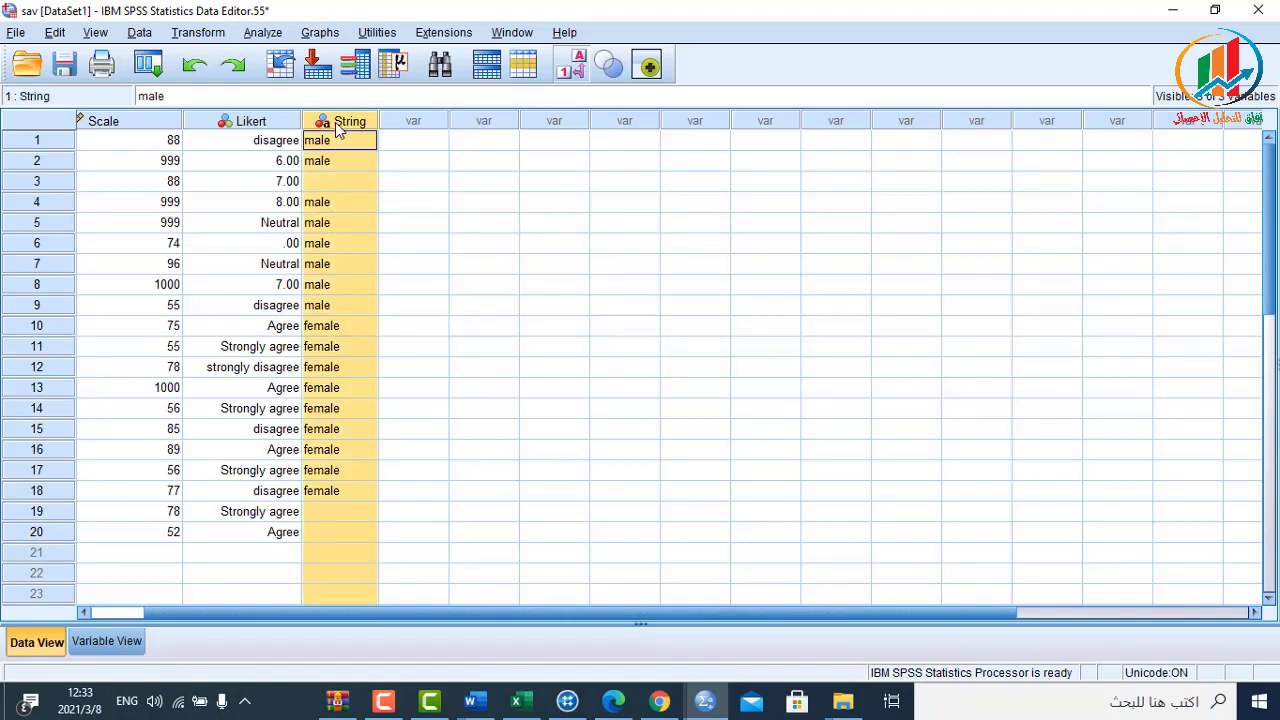
{"action": "left_click", "coordinate": [400, 72]}
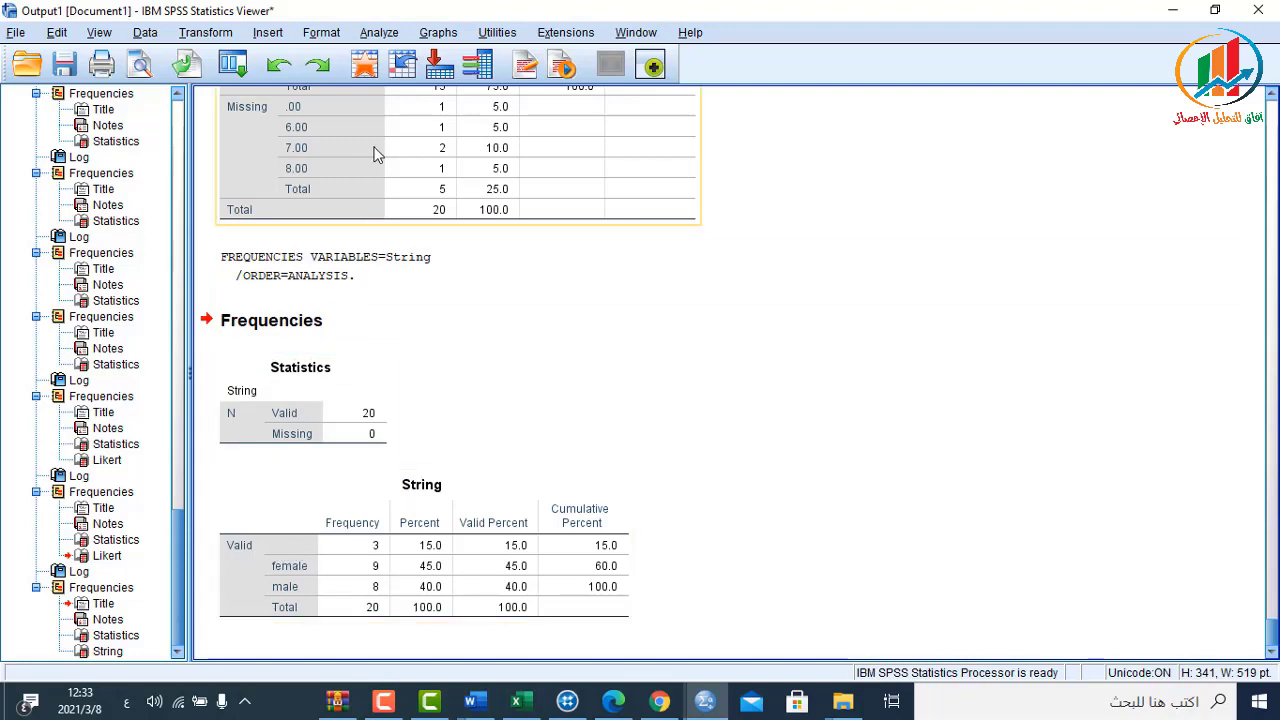
{"action": "left_click", "coordinate": [365, 65]}
{"action": "left_click", "coordinate": [458, 208]}
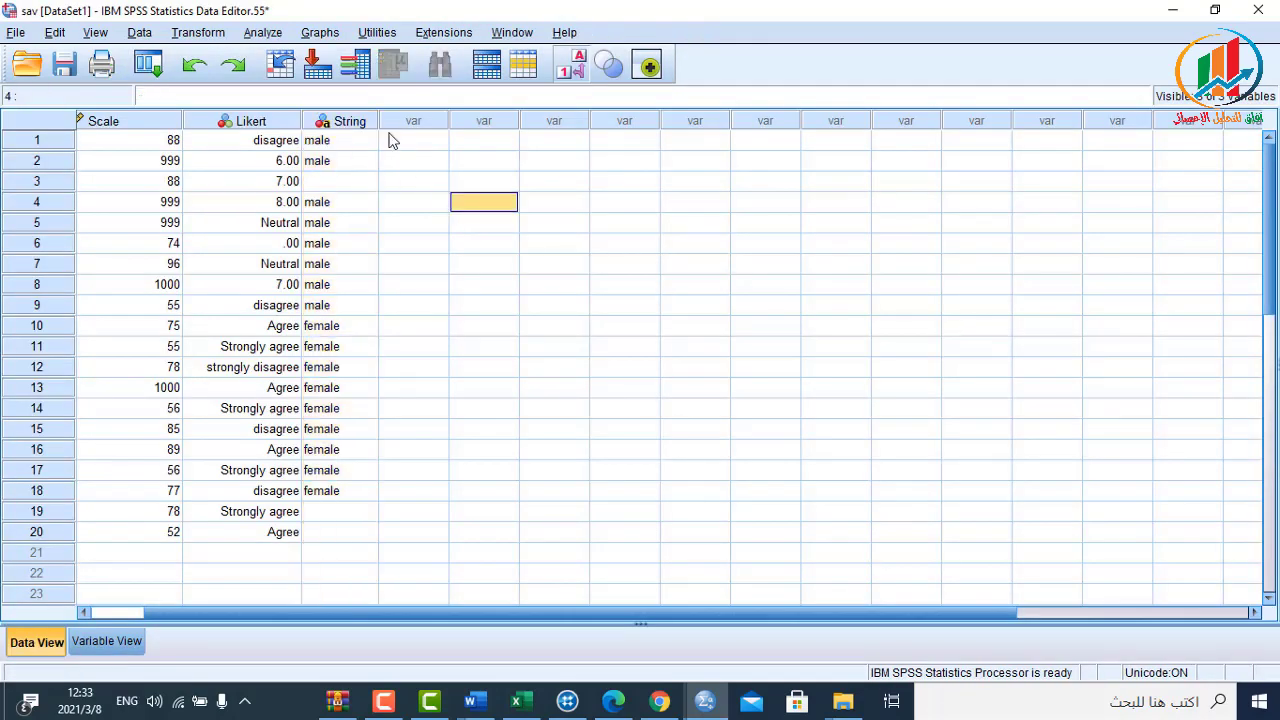
- Define 99 as a discrete missing value for the String variable
{"action": "double_click", "coordinate": [364, 120]}
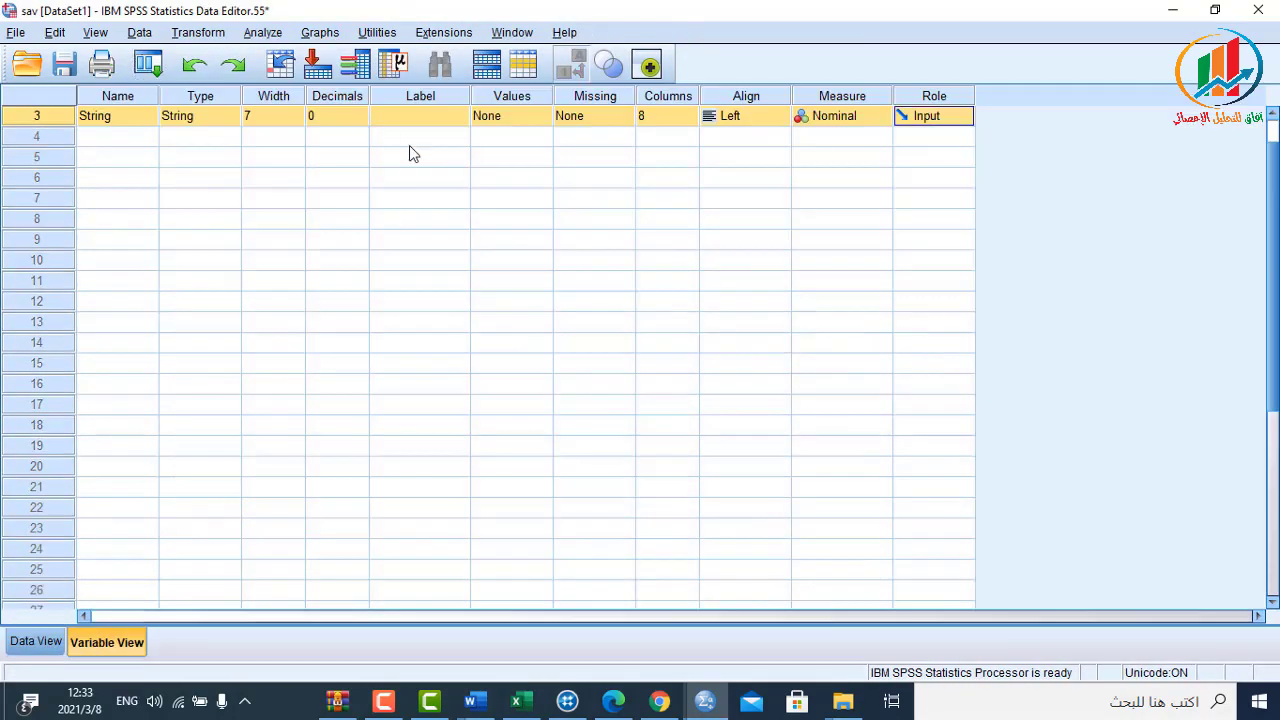
{"action": "left_click", "coordinate": [631, 116]}
{"action": "left_click", "coordinate": [587, 299]}
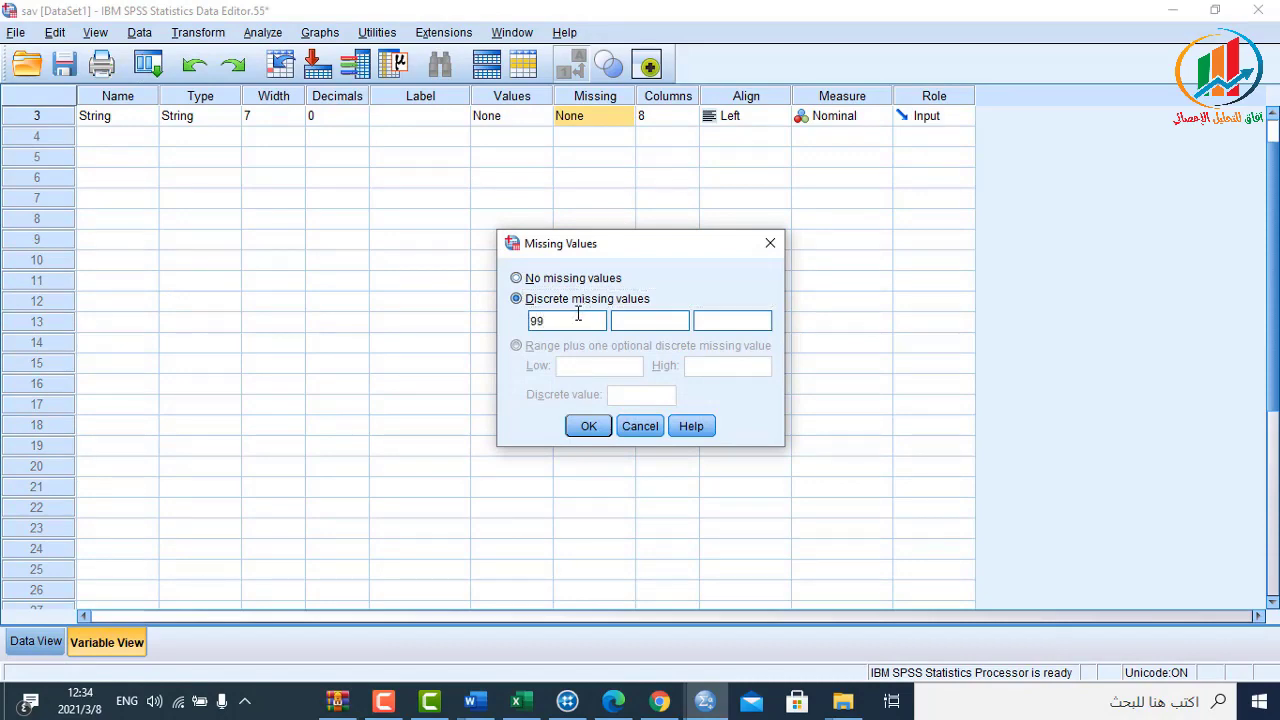
{"action": "left_click", "coordinate": [600, 426]}
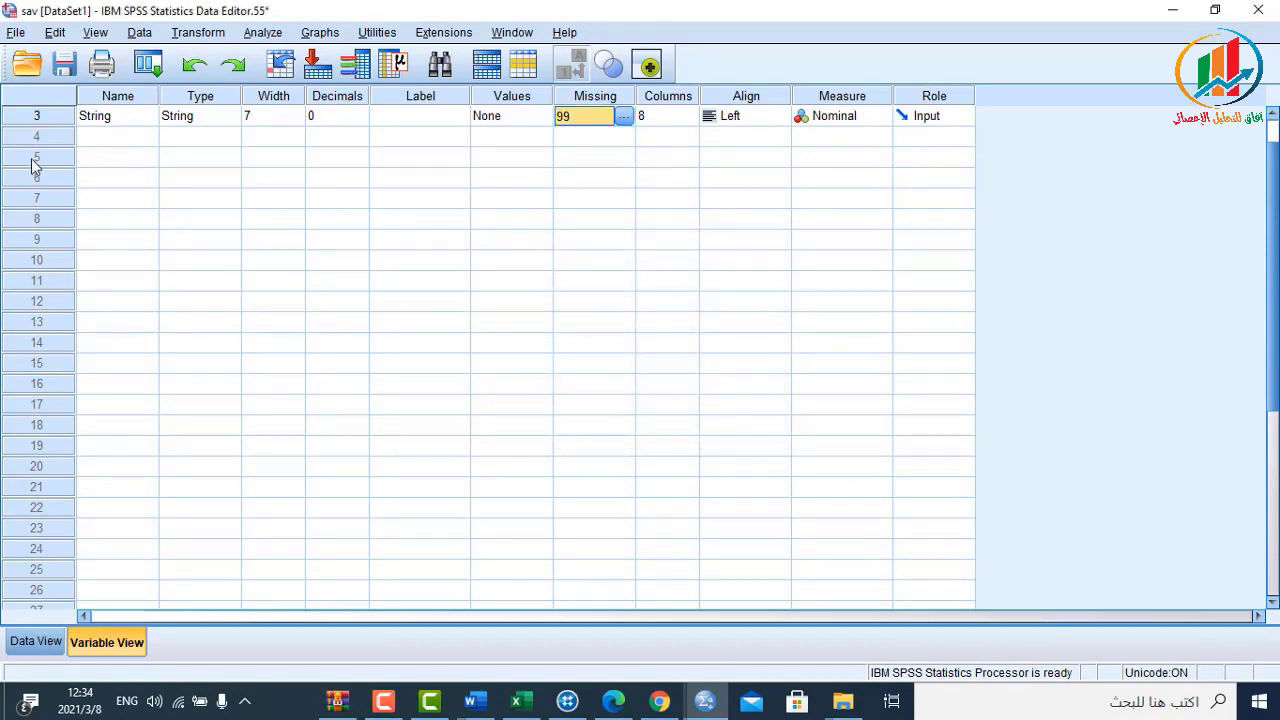
- Fill the empty String cells in rows 3, 19 and 20 with the code 99
{"action": "left_click", "coordinate": [14, 120]}
{"action": "double_click", "coordinate": [14, 120]}
{"action": "left_click", "coordinate": [113, 181]}
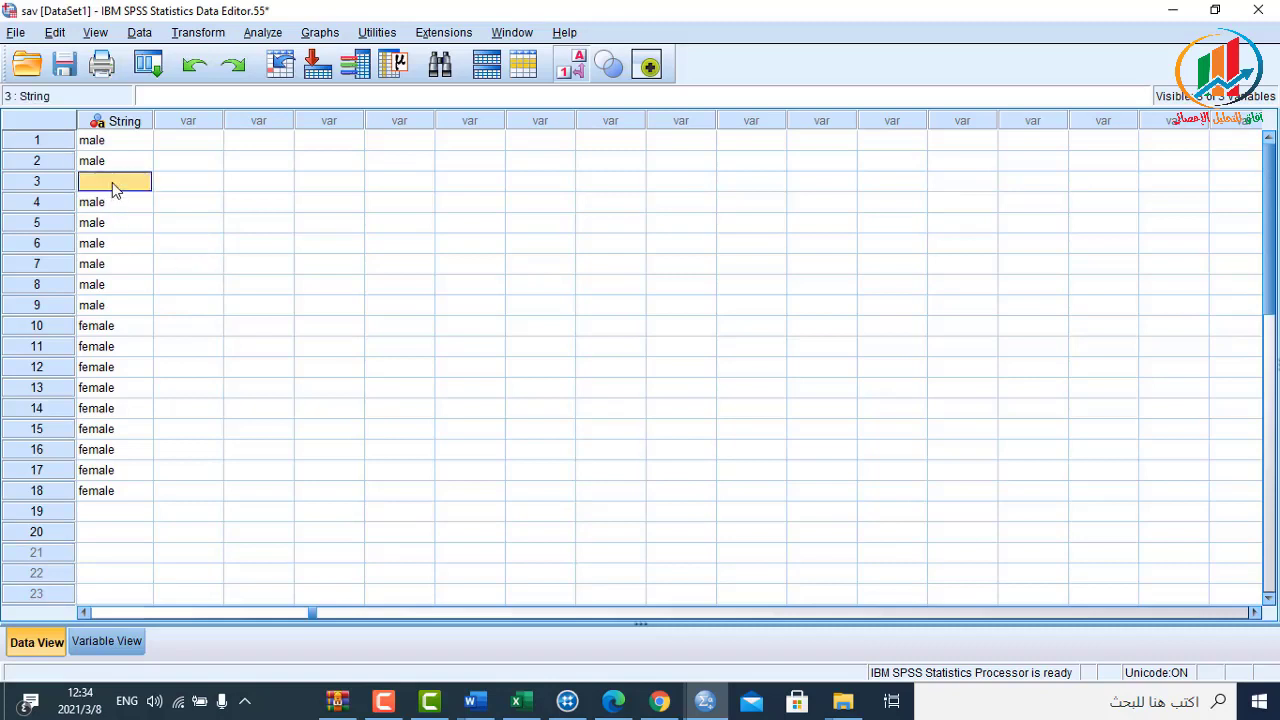
{"action": "left_click", "coordinate": [141, 515]}
{"action": "type", "text": "99"}
{"action": "left_click", "coordinate": [139, 526]}
{"action": "type", "text": "99"}
{"action": "left_click", "coordinate": [280, 535]}
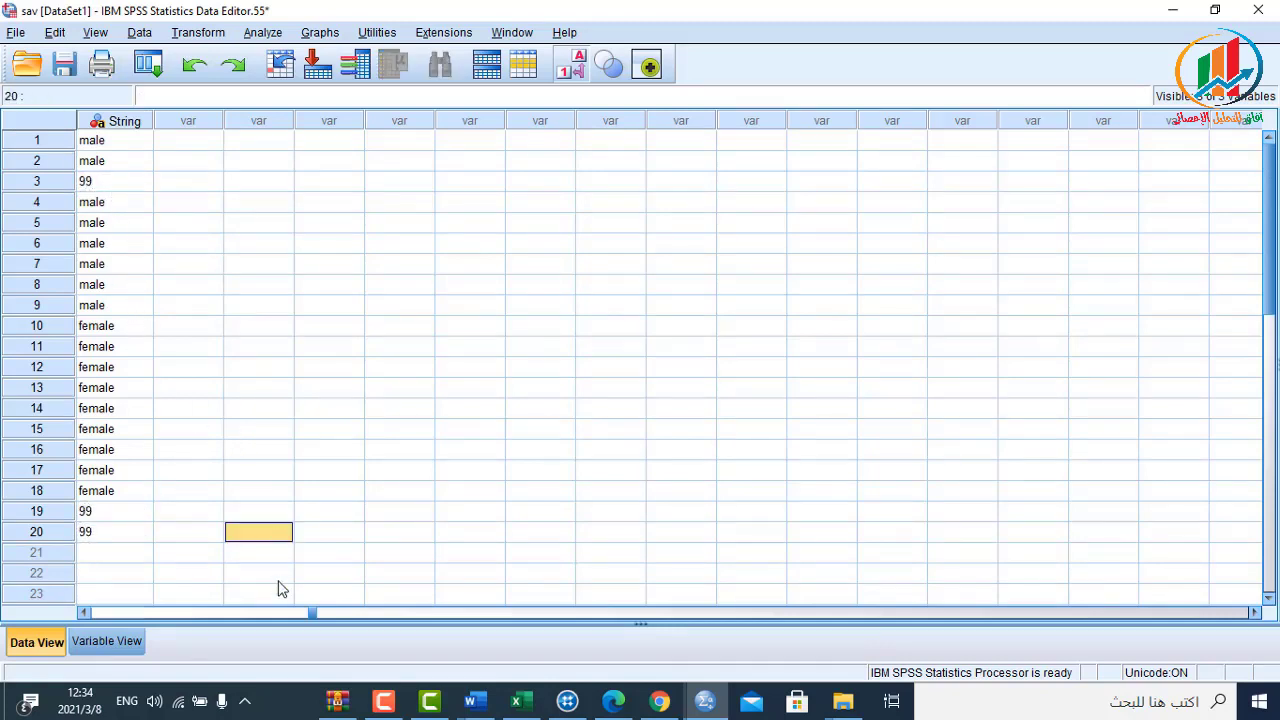
- Rerun descriptive statistics on the String data column, examine the missing code 99 in its frequency table and return to the data
{"action": "left_click_drag", "start_coordinate": [312, 614], "coordinate": [305, 613]}
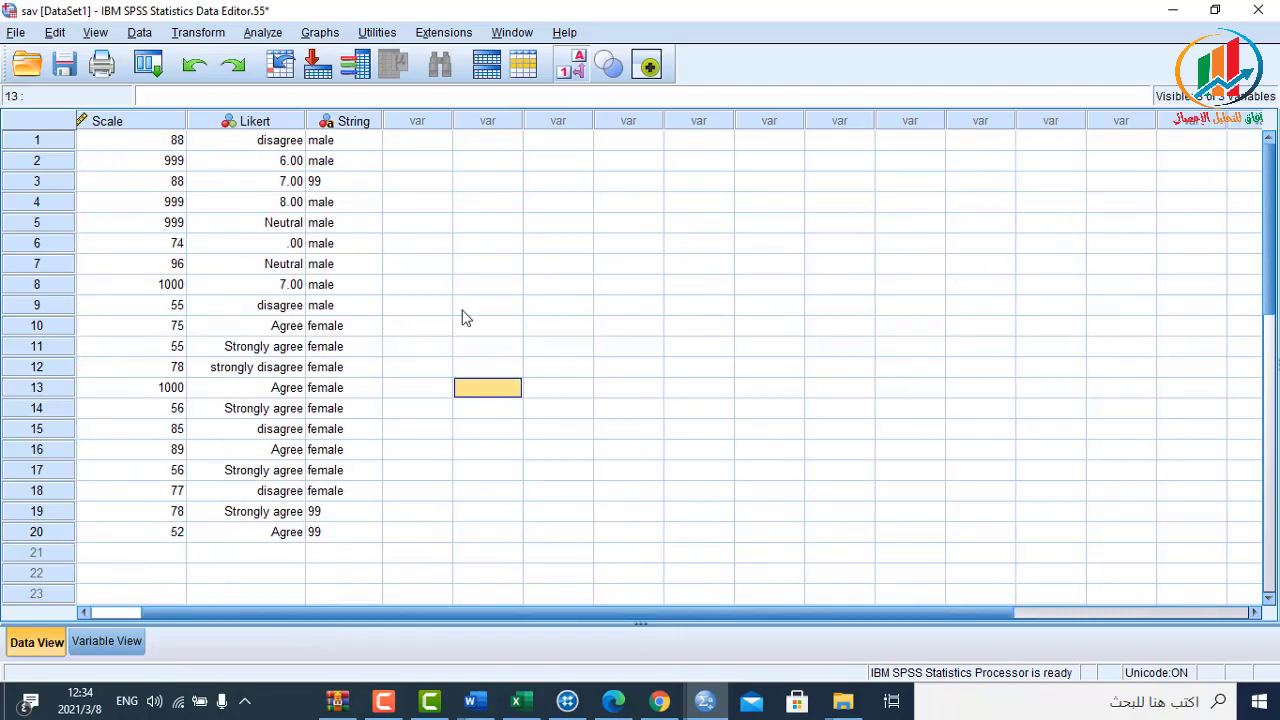
{"action": "left_click", "coordinate": [351, 123]}
{"action": "left_click", "coordinate": [391, 66]}
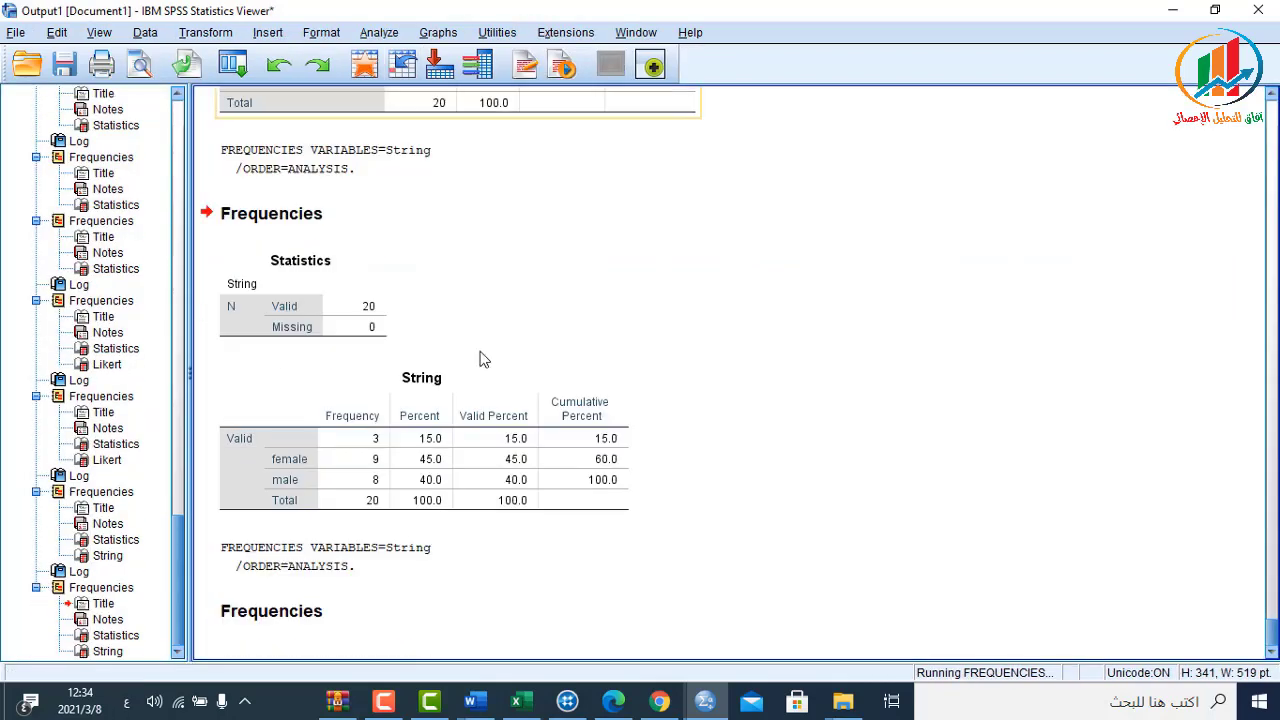
{"action": "left_click", "coordinate": [254, 616]}
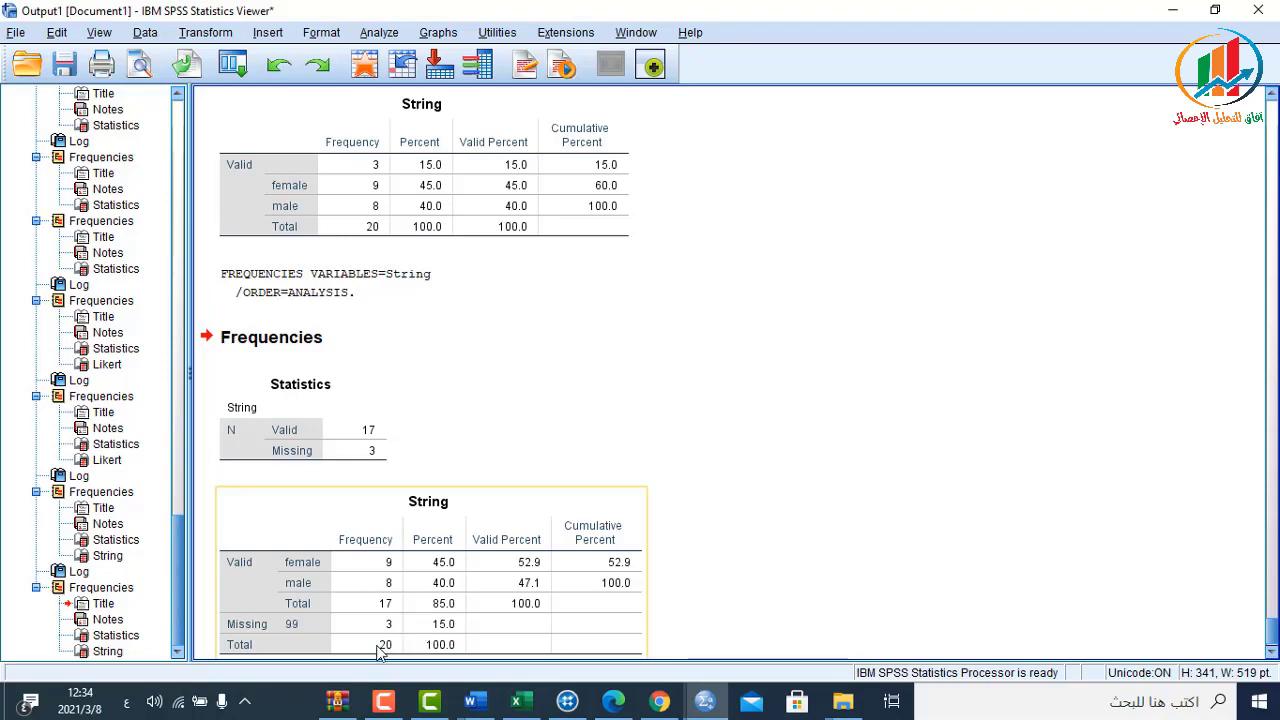
{"action": "left_click", "coordinate": [364, 65]}
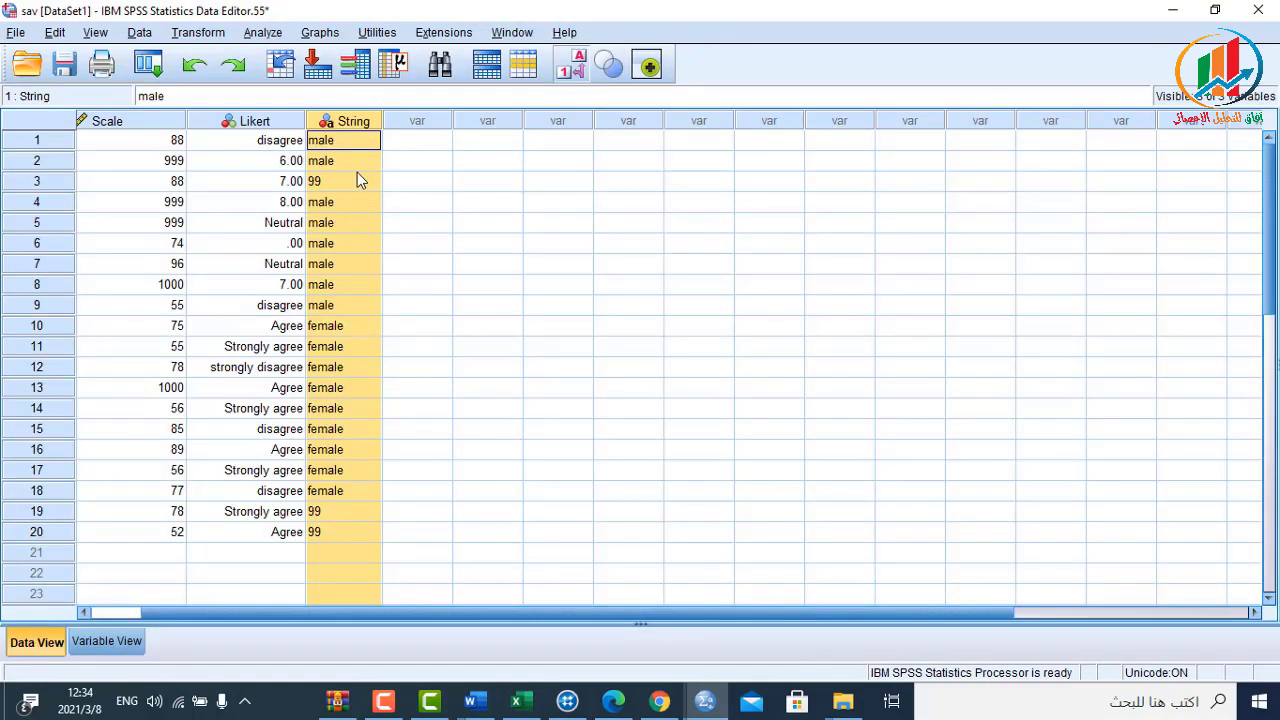